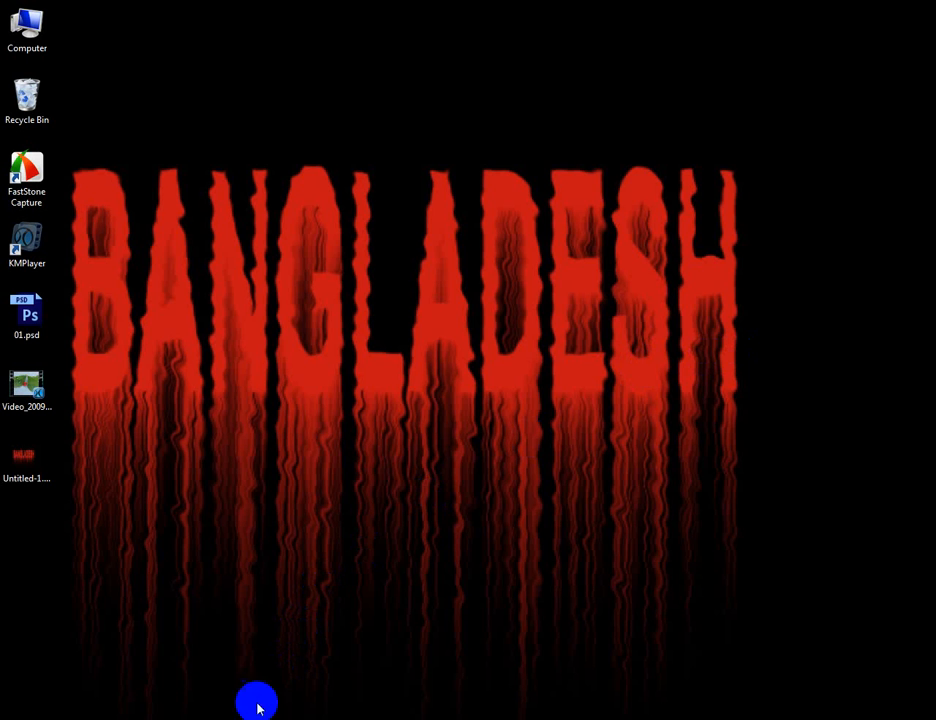
Switch to Photoshop and create a 10 × 7 inch RGB document at 72 pixels/inch with a white background
{"action": "mouse_move", "coordinate": [208, 716]}
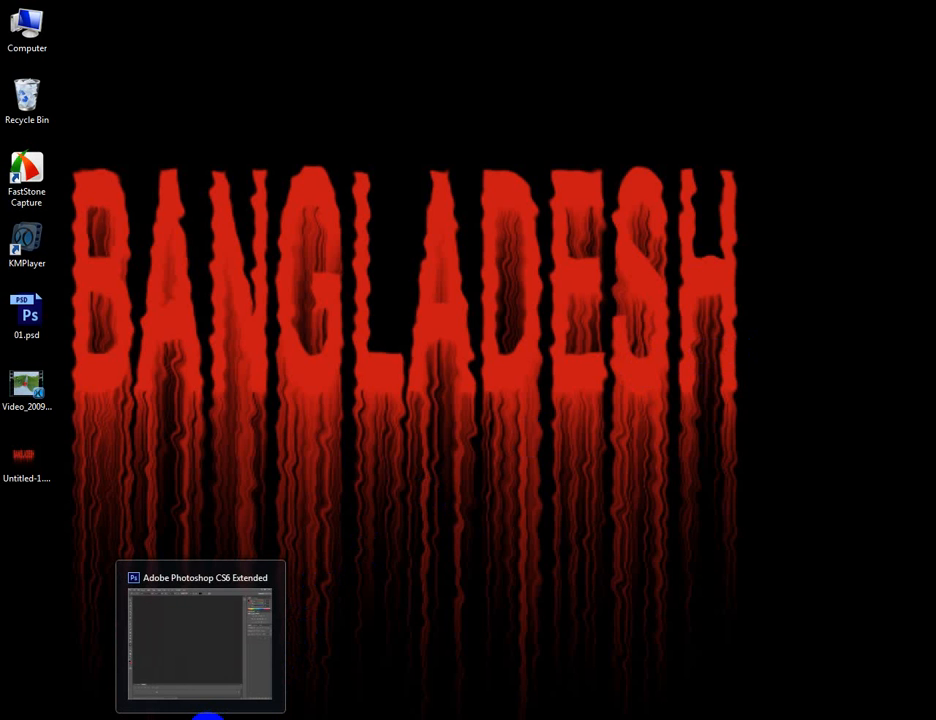
{"action": "left_click", "coordinate": [208, 715]}
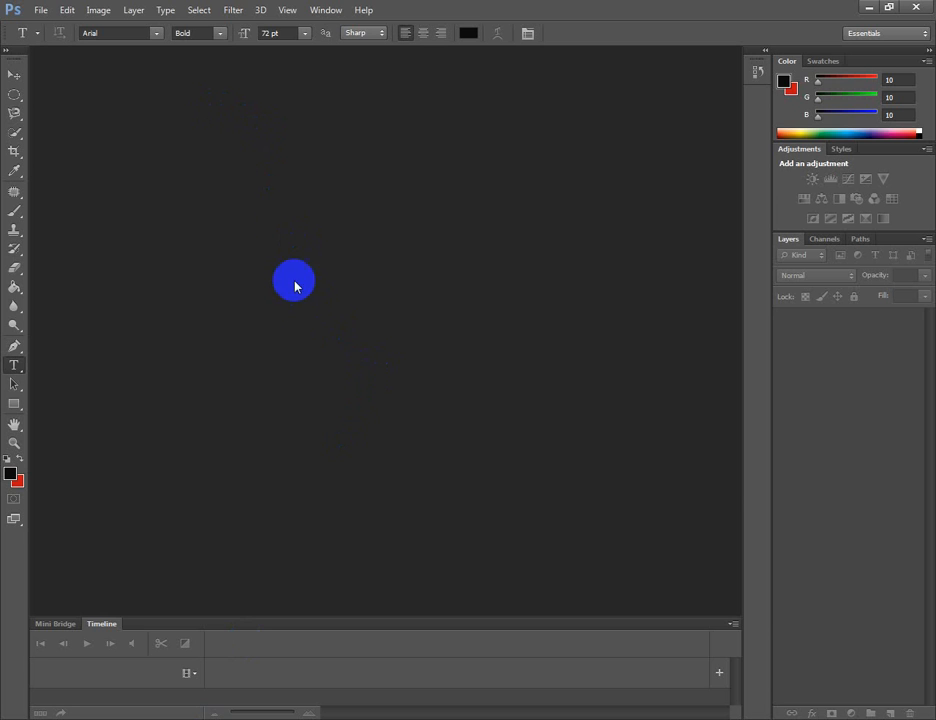
{"action": "left_click", "coordinate": [44, 13]}
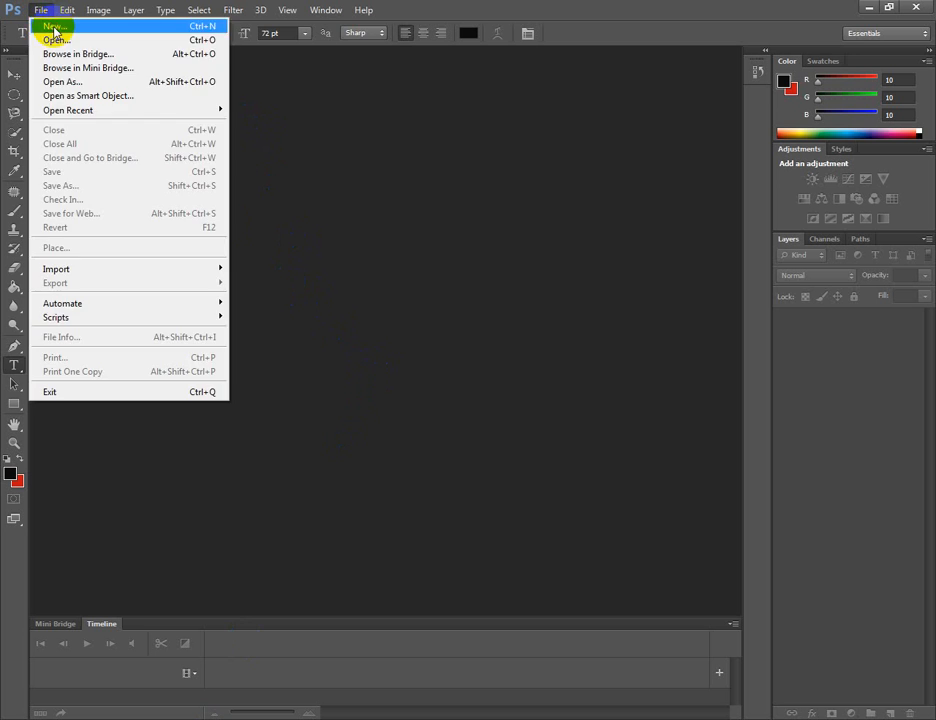
{"action": "left_click", "coordinate": [48, 25]}
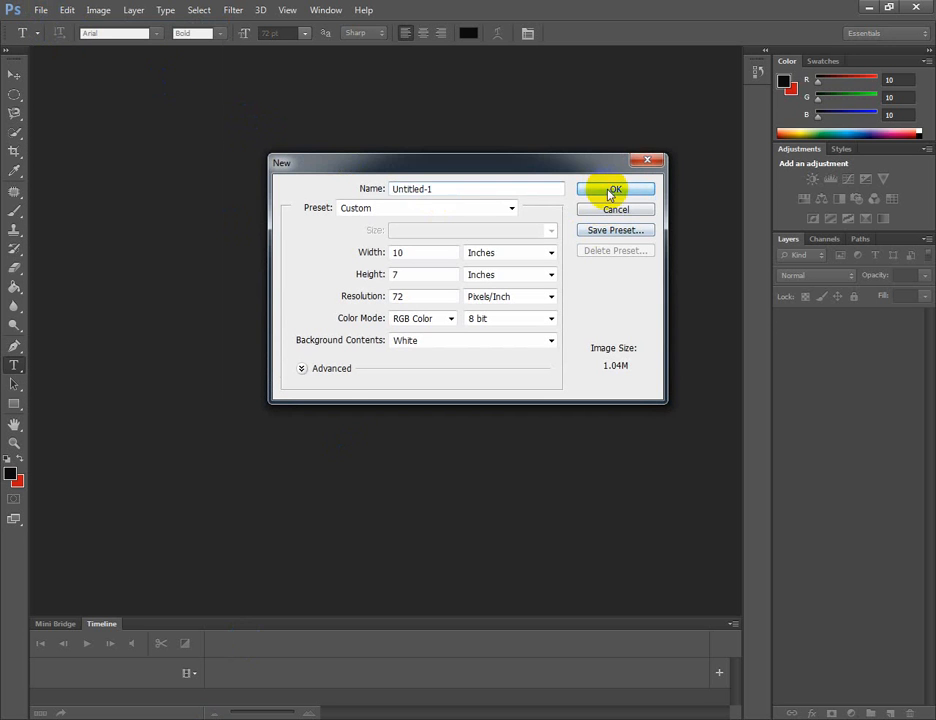
{"action": "left_click", "coordinate": [605, 192]}
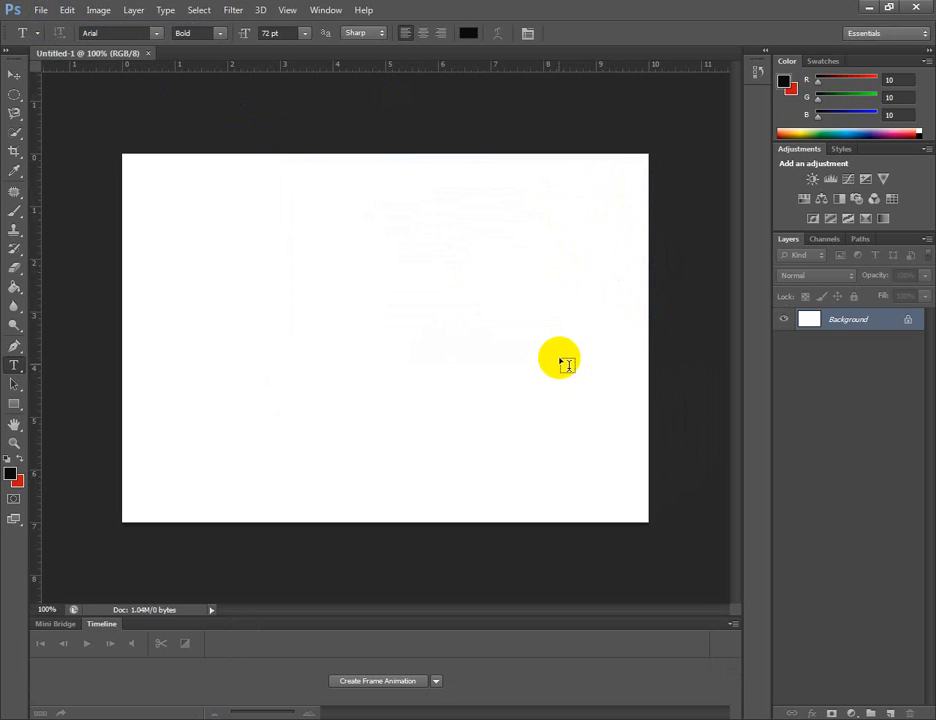
Convert the locked background to a regular layer named Layer 0 and fill it with near-black (RGB 7, 7, 7)
{"action": "double_click", "coordinate": [884, 320]}
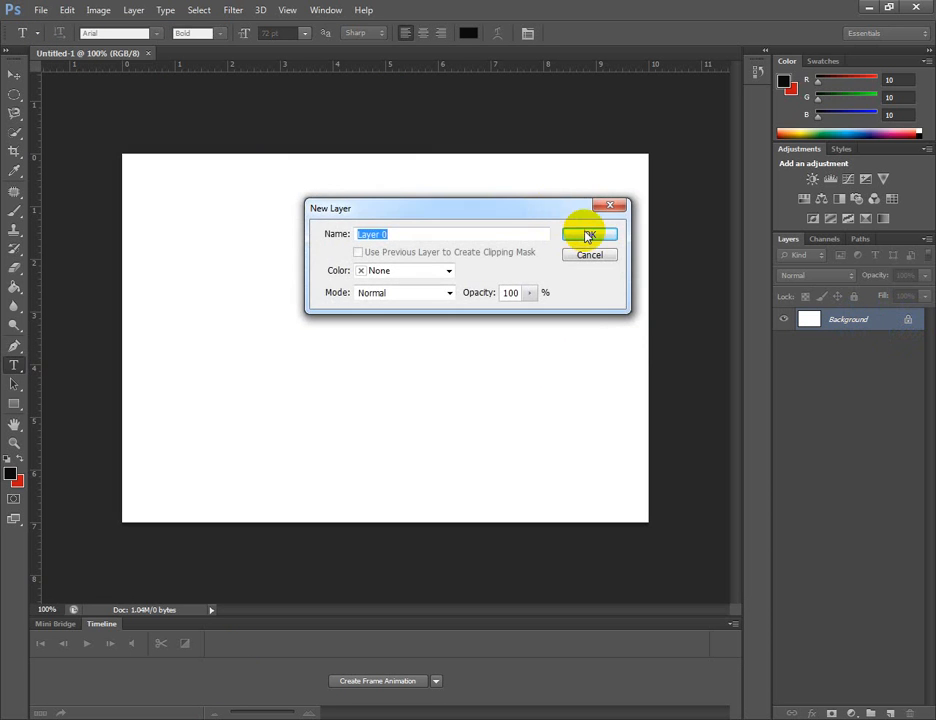
{"action": "left_click", "coordinate": [589, 236]}
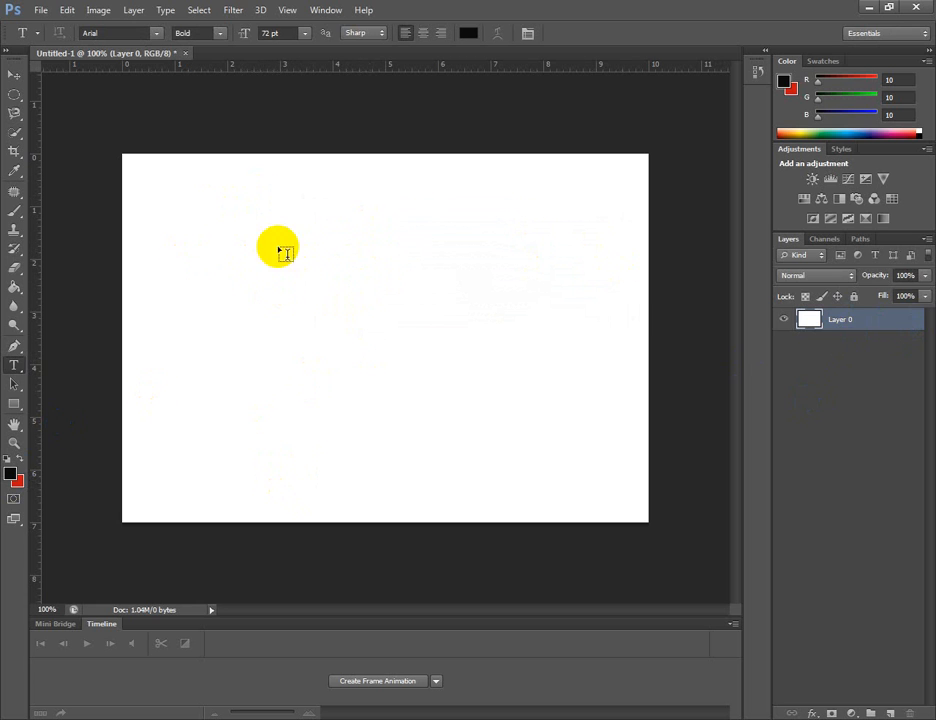
{"action": "left_click", "coordinate": [11, 474]}
{"action": "left_click", "coordinate": [277, 376]}
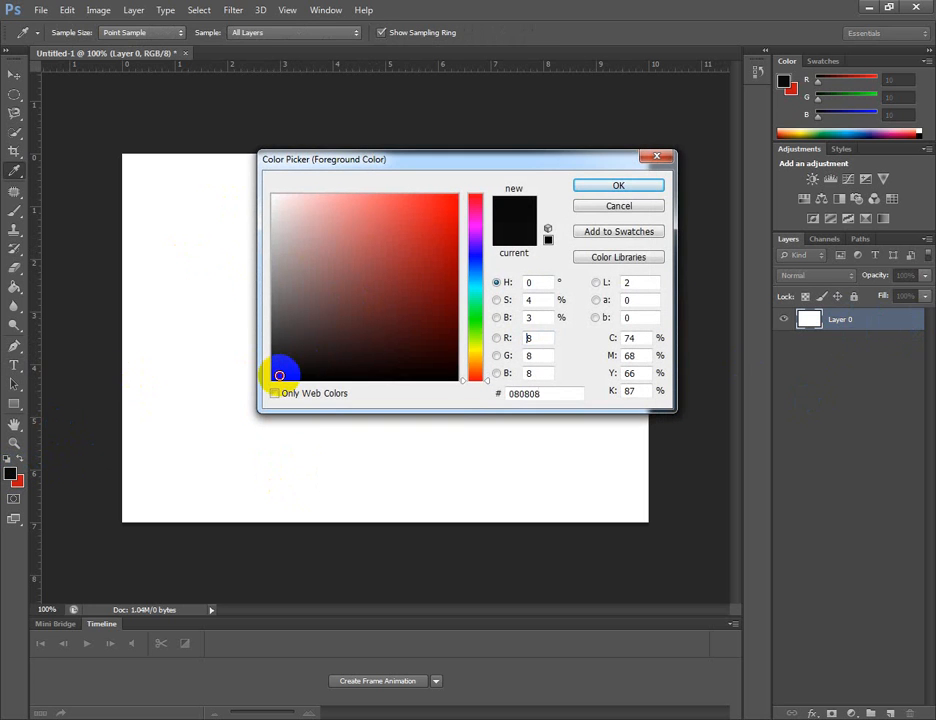
{"action": "left_click", "coordinate": [607, 190]}
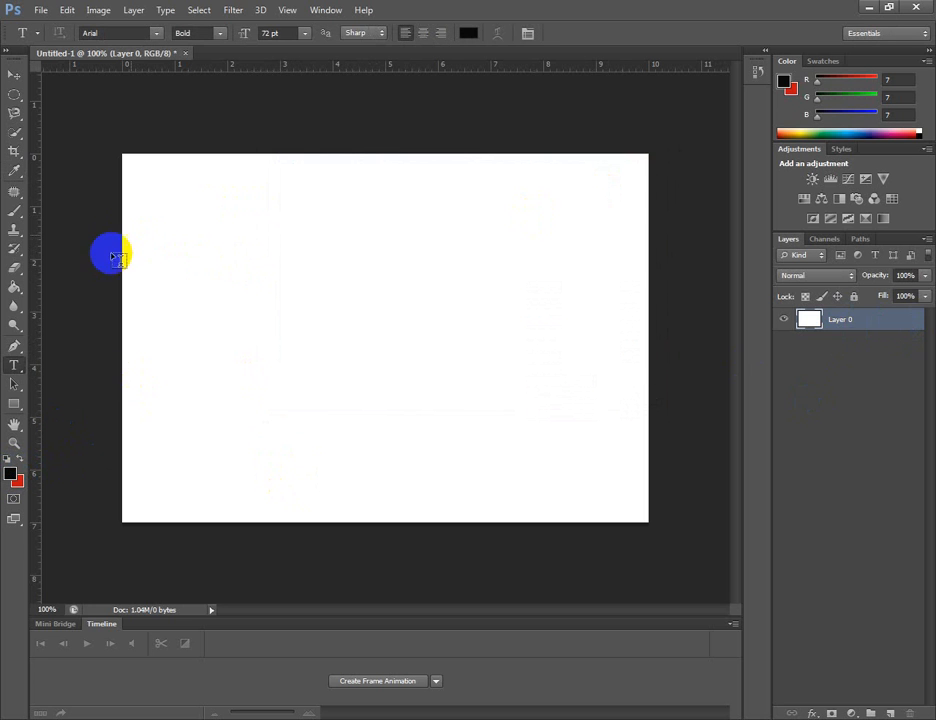
{"action": "left_click", "coordinate": [15, 288]}
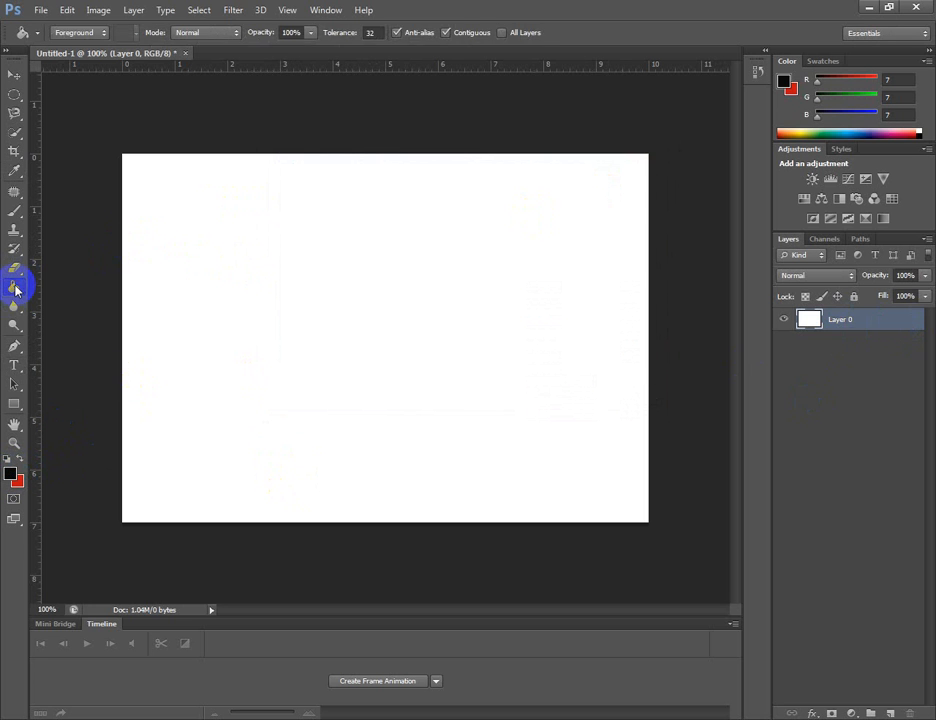
{"action": "left_click", "coordinate": [15, 288]}
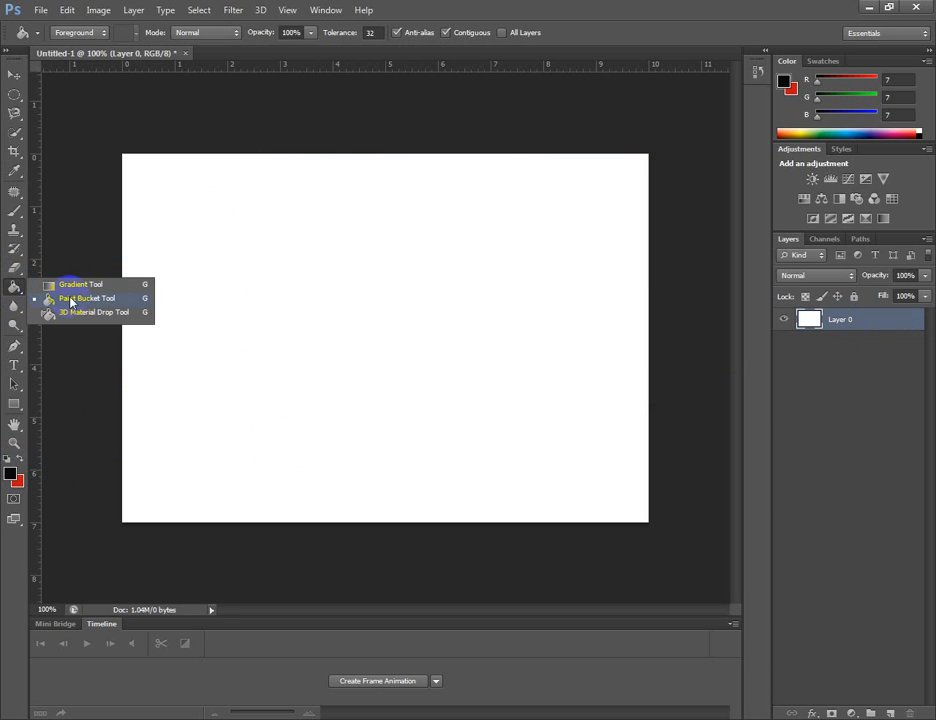
{"action": "left_click", "coordinate": [71, 299]}
{"action": "left_click", "coordinate": [349, 317]}
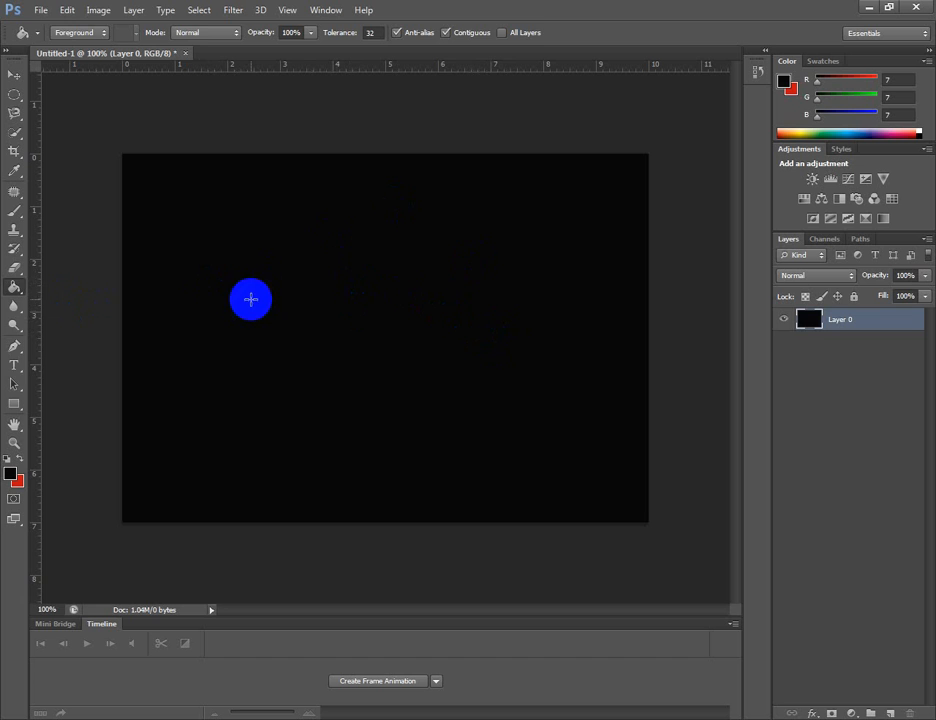
Add the text BANGLADESH in 72 pt Arial Bold across the upper middle of the black canvas
{"action": "left_click", "coordinate": [15, 365]}
{"action": "left_click", "coordinate": [249, 312]}
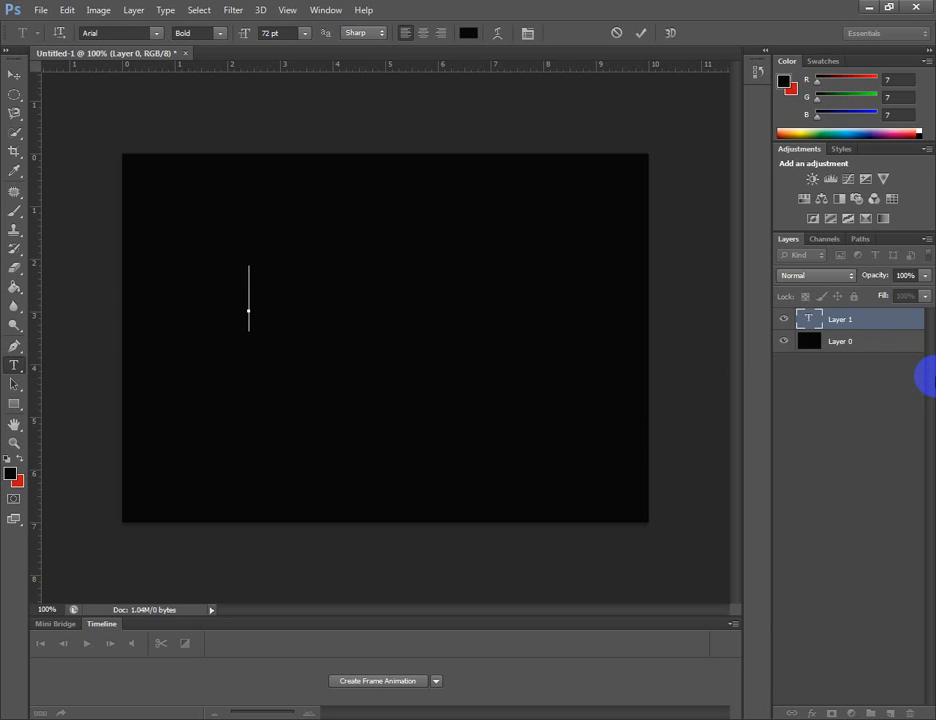
{"action": "type", "text": "SAMP"}
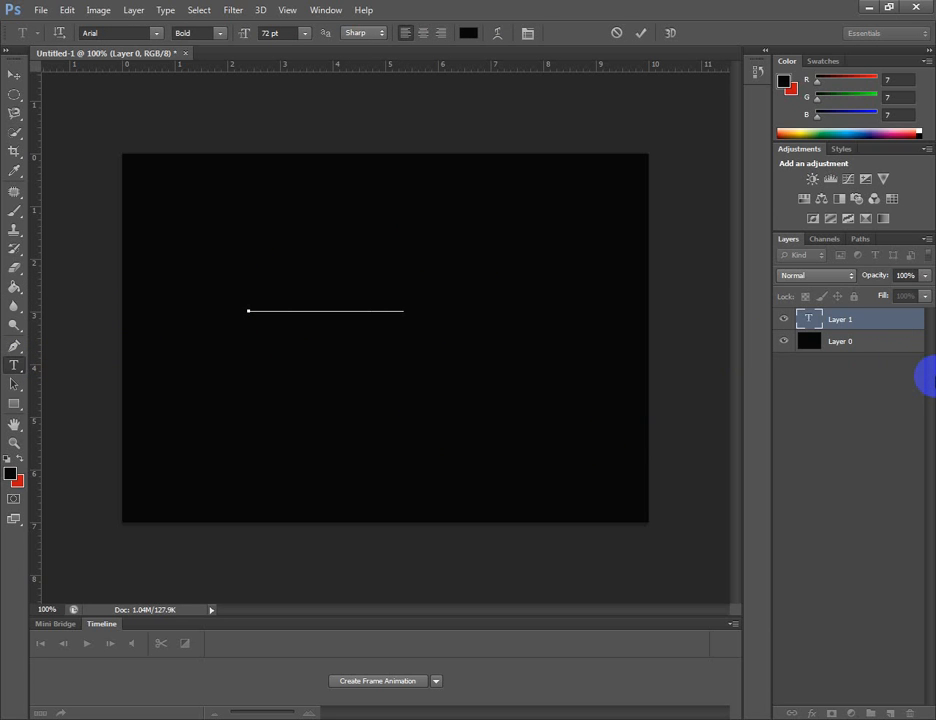
{"action": "type", "text": "LEDESH"}
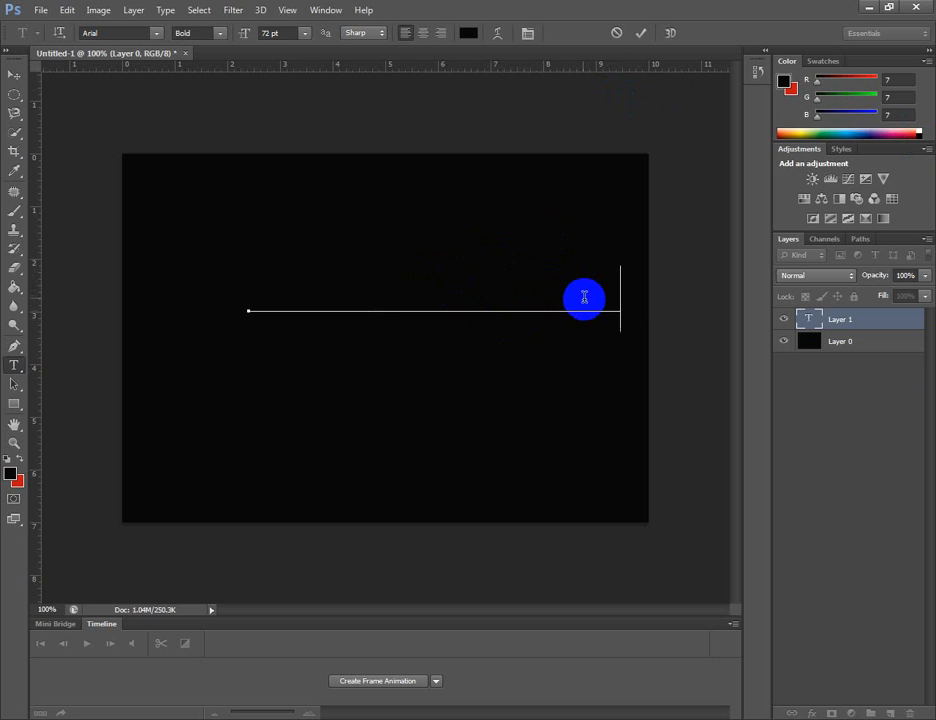
Recolour all of the BANGLADESH text white and commit it, keeping its layer selected
{"action": "left_click_drag", "start_coordinate": [628, 307], "coordinate": [228, 260]}
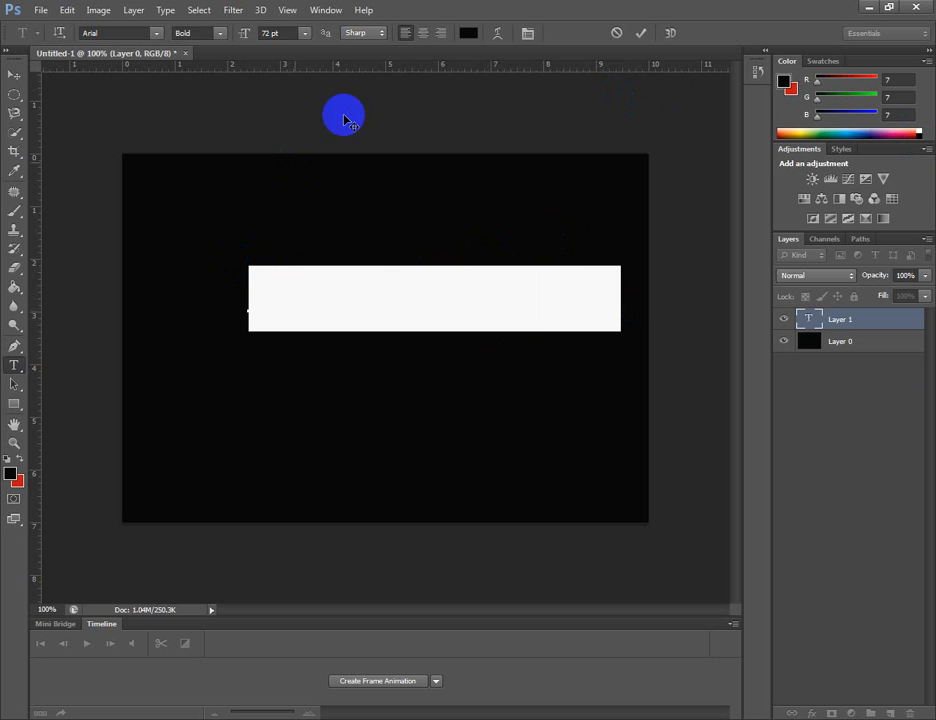
{"action": "left_click", "coordinate": [467, 34]}
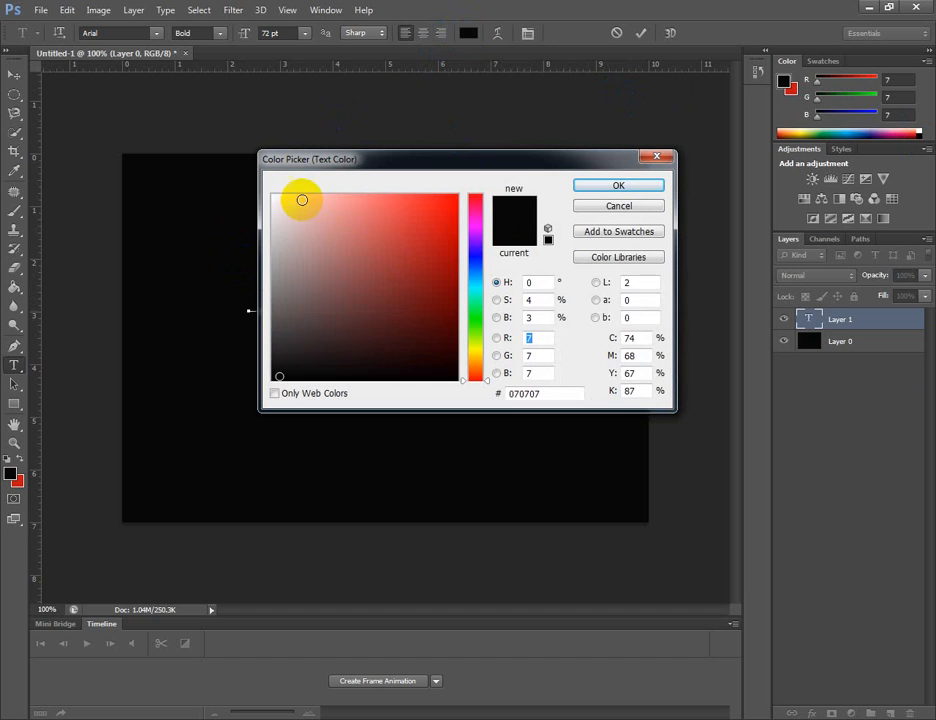
{"action": "left_click", "coordinate": [270, 196]}
{"action": "left_click", "coordinate": [600, 186]}
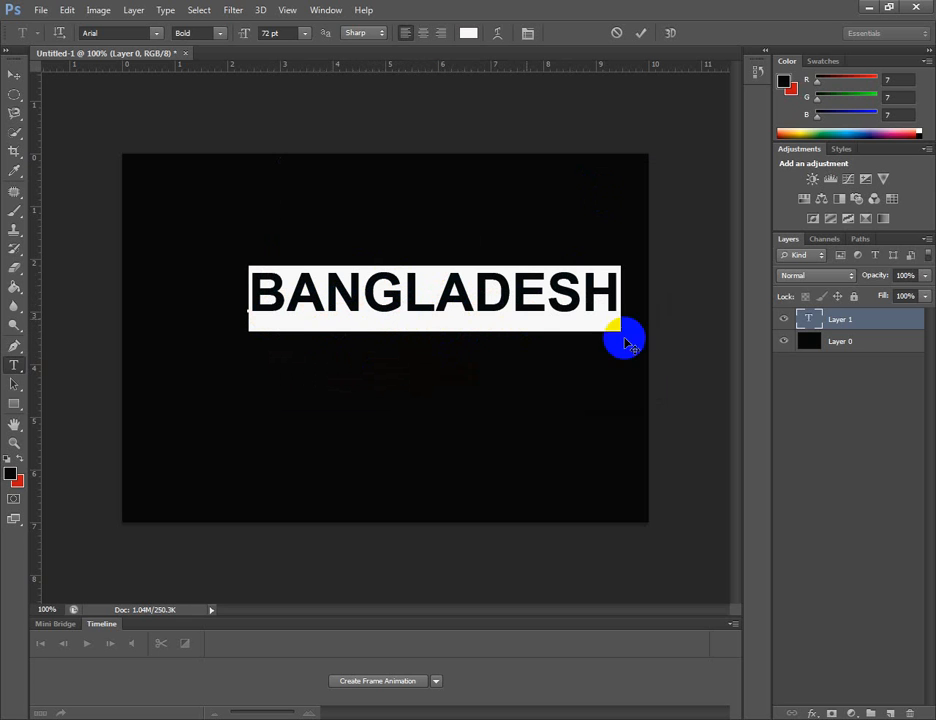
{"action": "left_click", "coordinate": [810, 340]}
{"action": "left_click", "coordinate": [841, 327]}
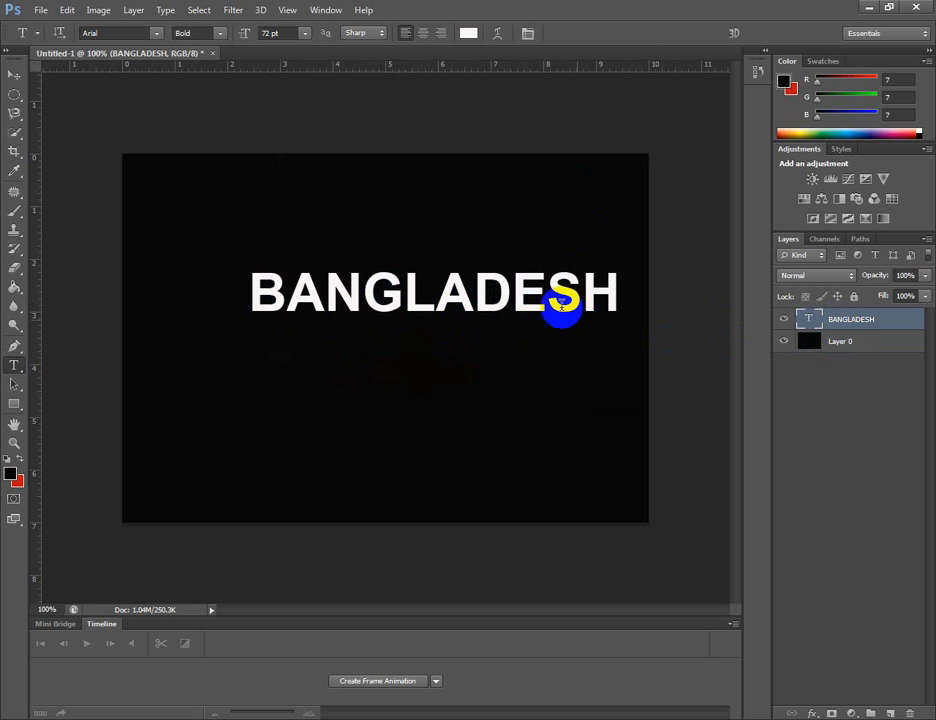
Rotate the BANGLADESH text layer 90° clockwise
{"action": "left_click", "coordinate": [67, 11]}
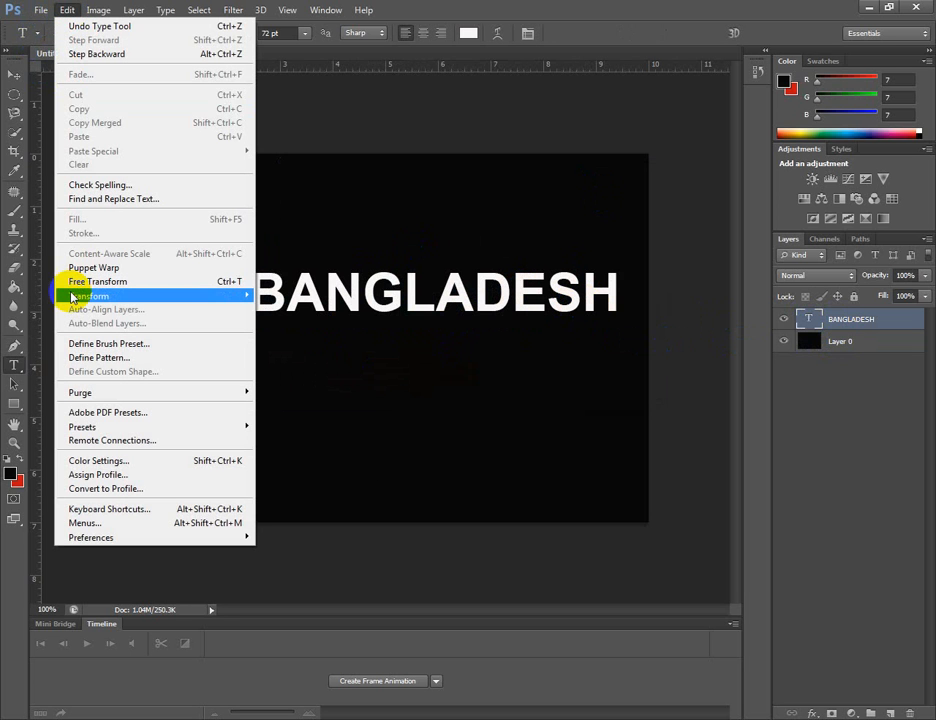
{"action": "mouse_move", "coordinate": [46, 295]}
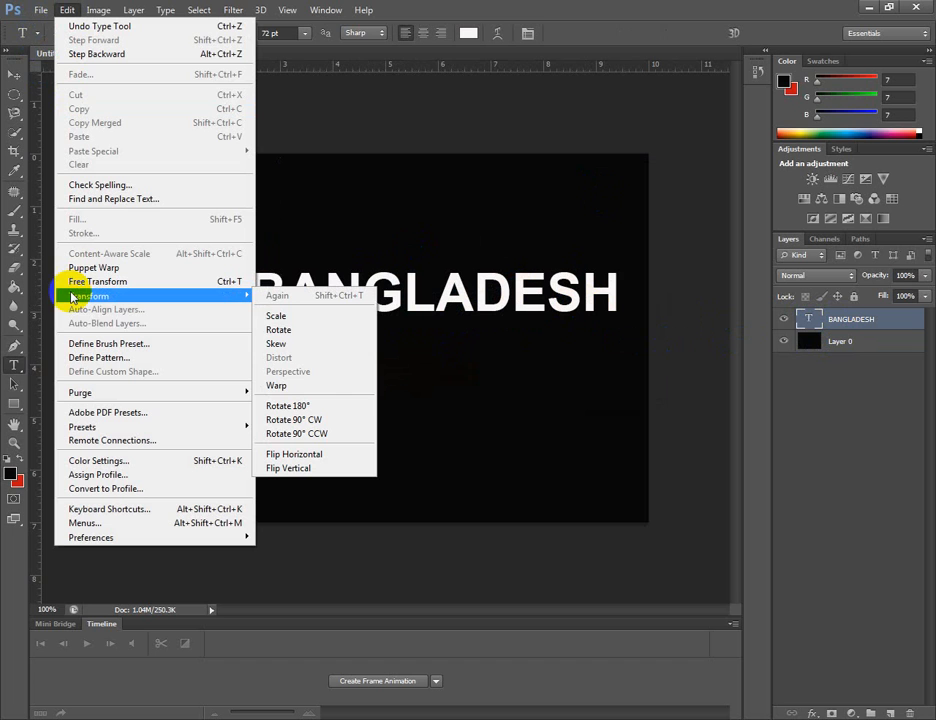
{"action": "left_click", "coordinate": [294, 421]}
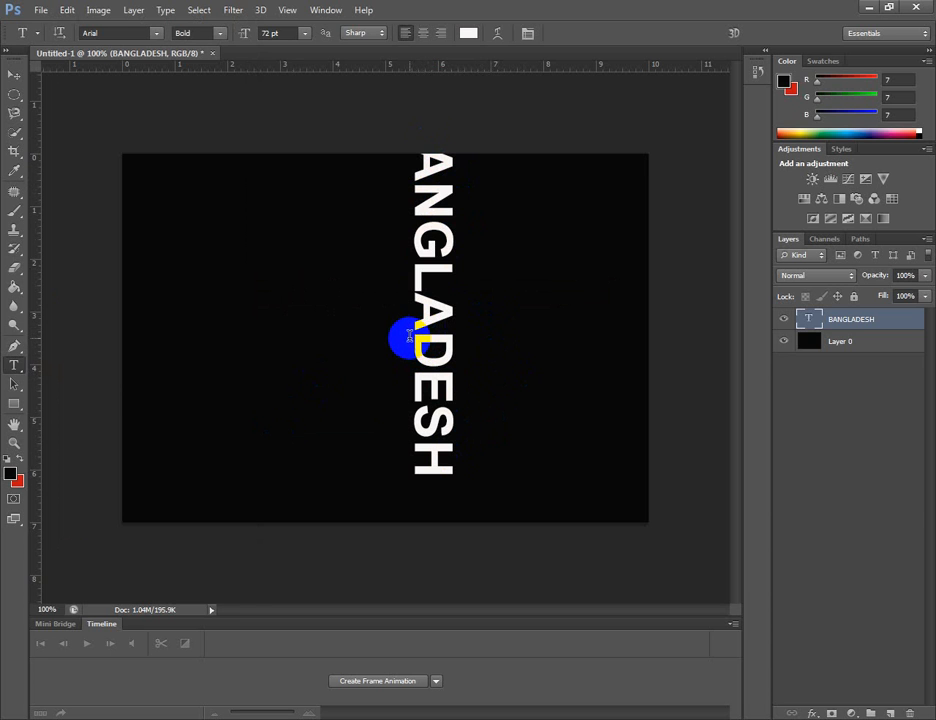
Free-transform the rotated text to about 271% width and 83% height so the whole word fits within the canvas
{"action": "key", "text": "ctrl+t"}
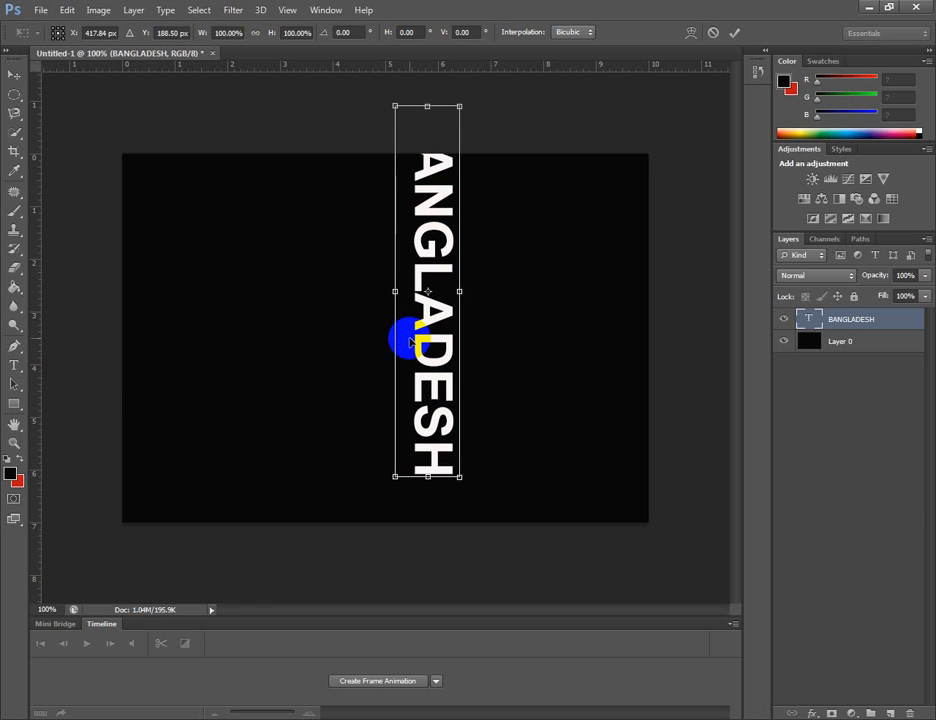
{"action": "left_click_drag", "start_coordinate": [442, 104], "coordinate": [442, 167]}
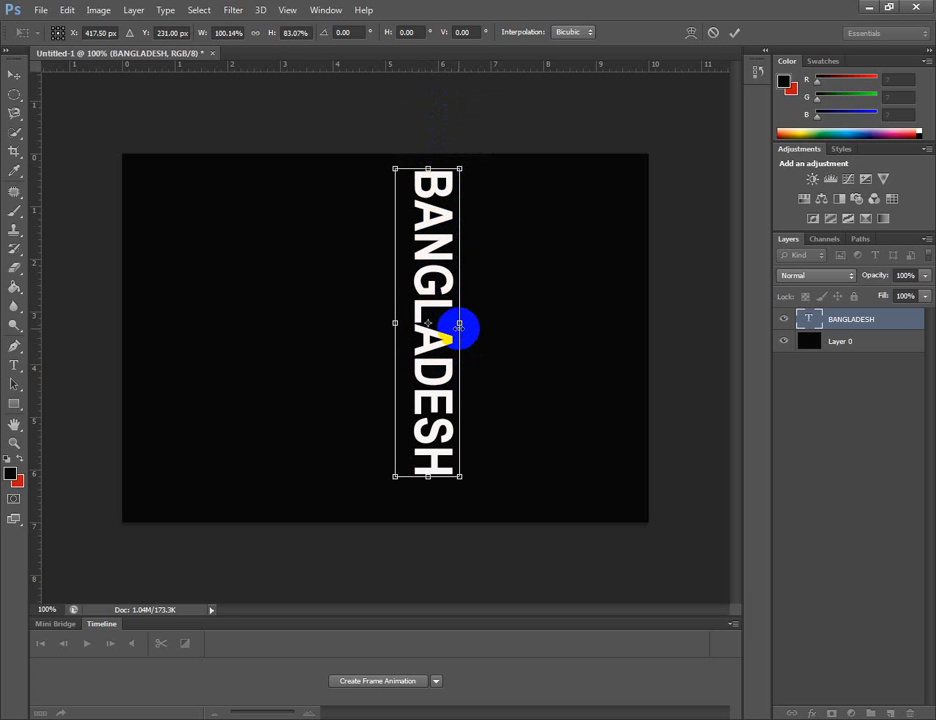
{"action": "mouse_move", "coordinate": [459, 324]}
{"action": "left_mouse_down"}
{"action": "mouse_move", "coordinate": [566, 330]}
{"action": "mouse_move", "coordinate": [428, 320]}
{"action": "mouse_move", "coordinate": [459, 330]}
{"action": "left_mouse_up"}
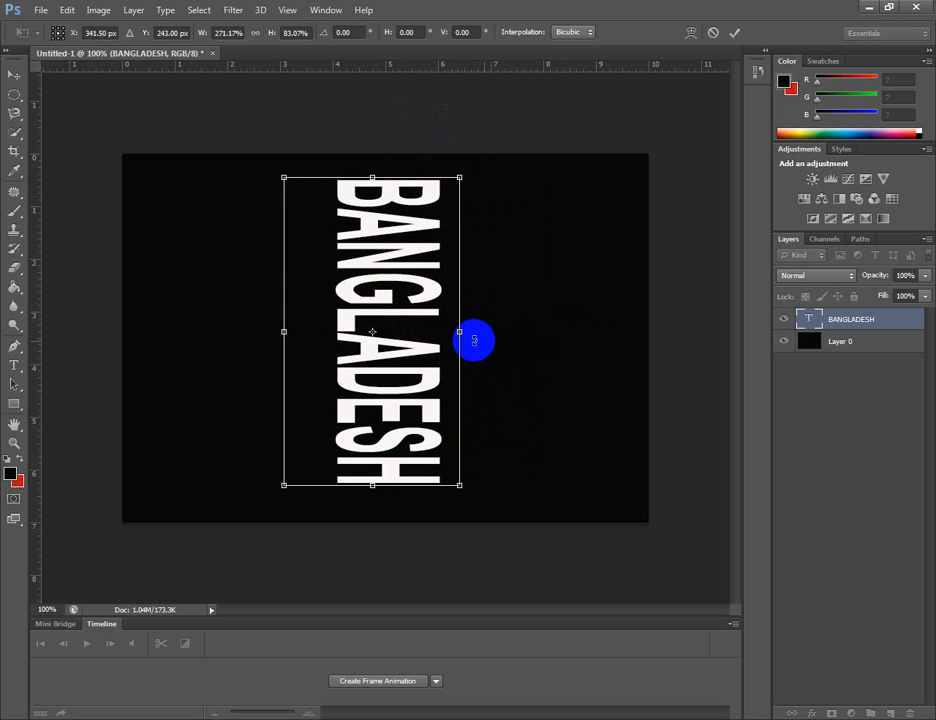
{"action": "key", "text": "Return"}
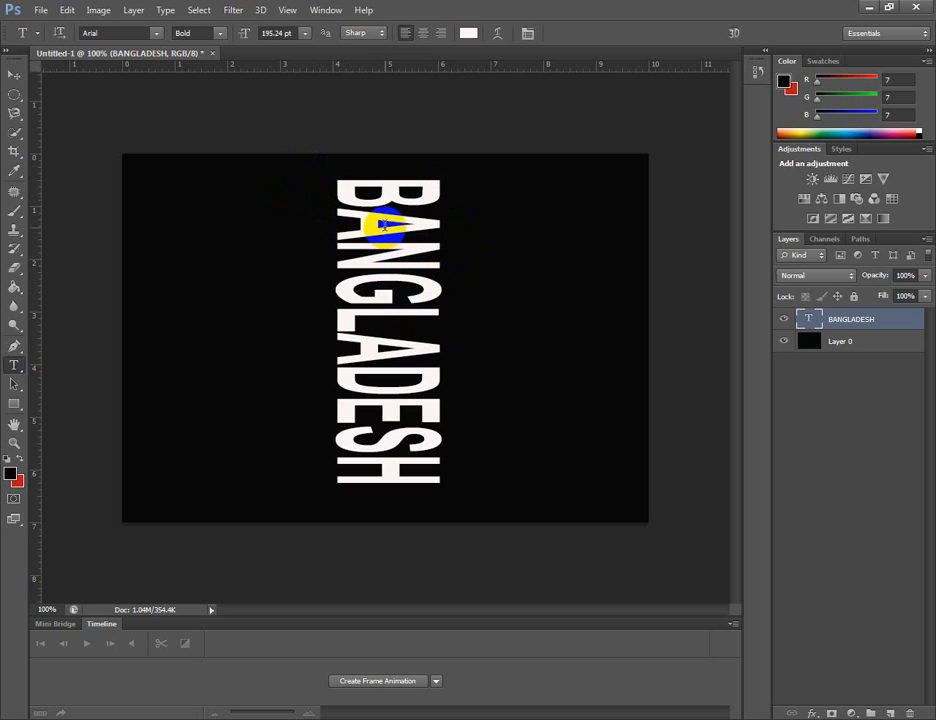
Rasterize the BANGLADESH text and apply the Wind filter with the Wind method from the right
{"action": "left_click", "coordinate": [233, 11]}
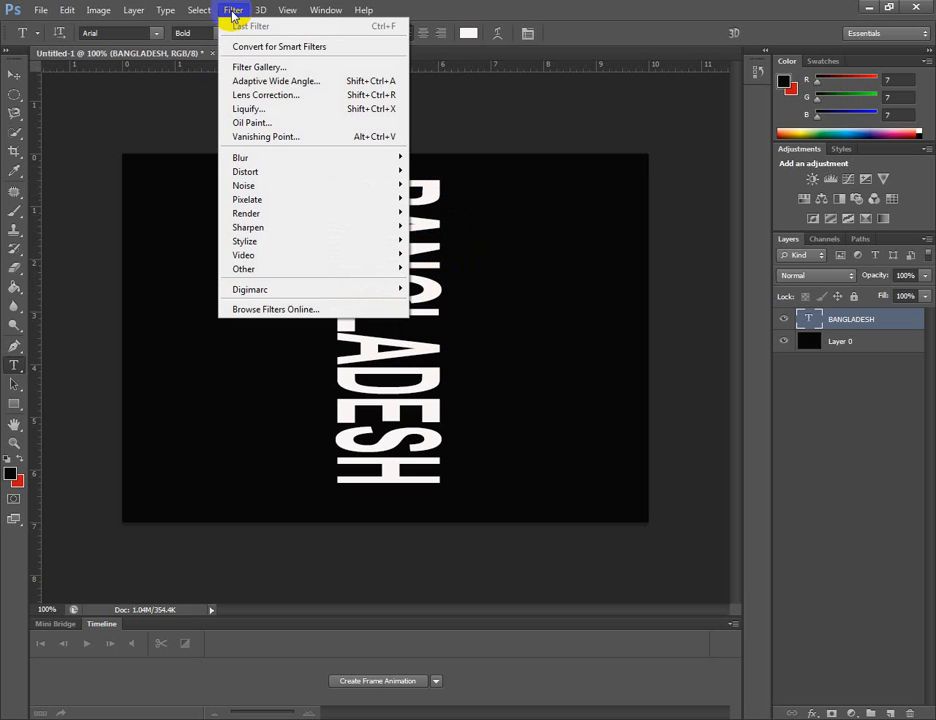
{"action": "mouse_move", "coordinate": [256, 244]}
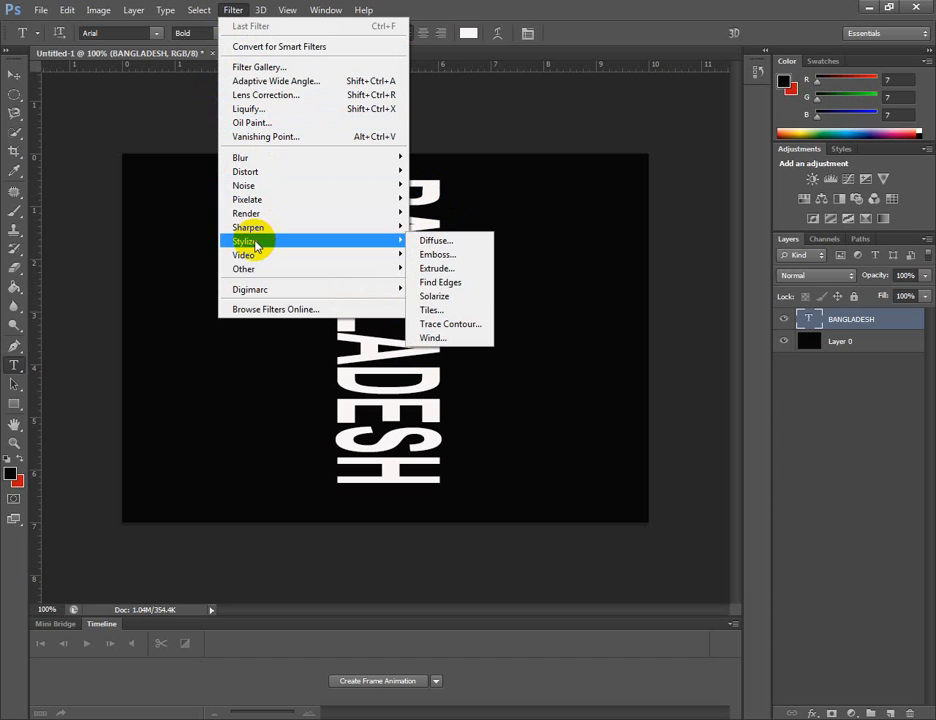
{"action": "left_click", "coordinate": [430, 340]}
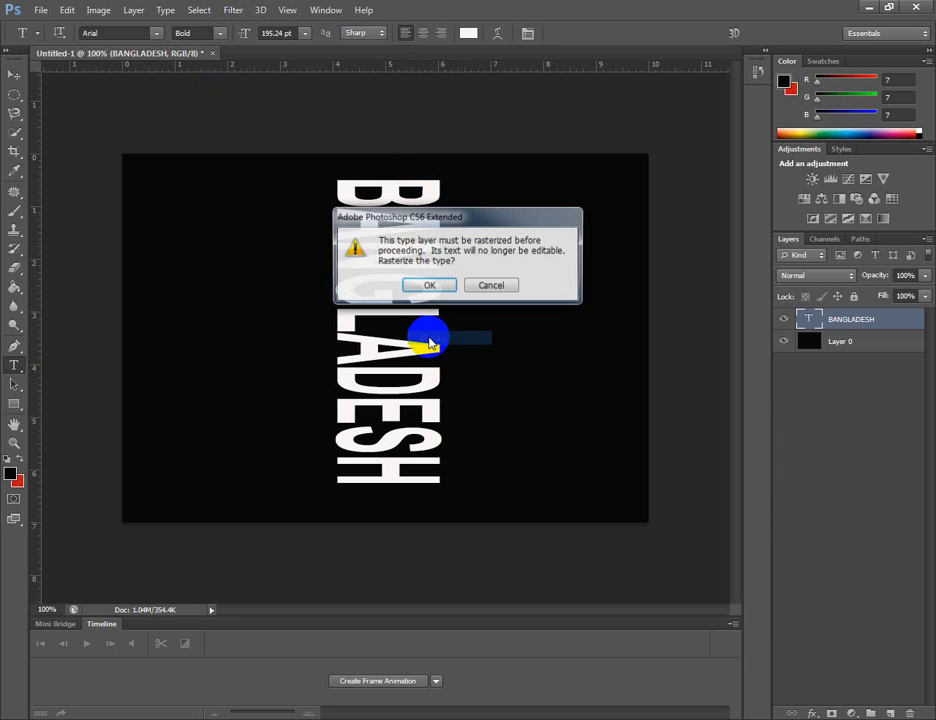
{"action": "left_click", "coordinate": [427, 287]}
{"action": "left_click", "coordinate": [741, 353]}
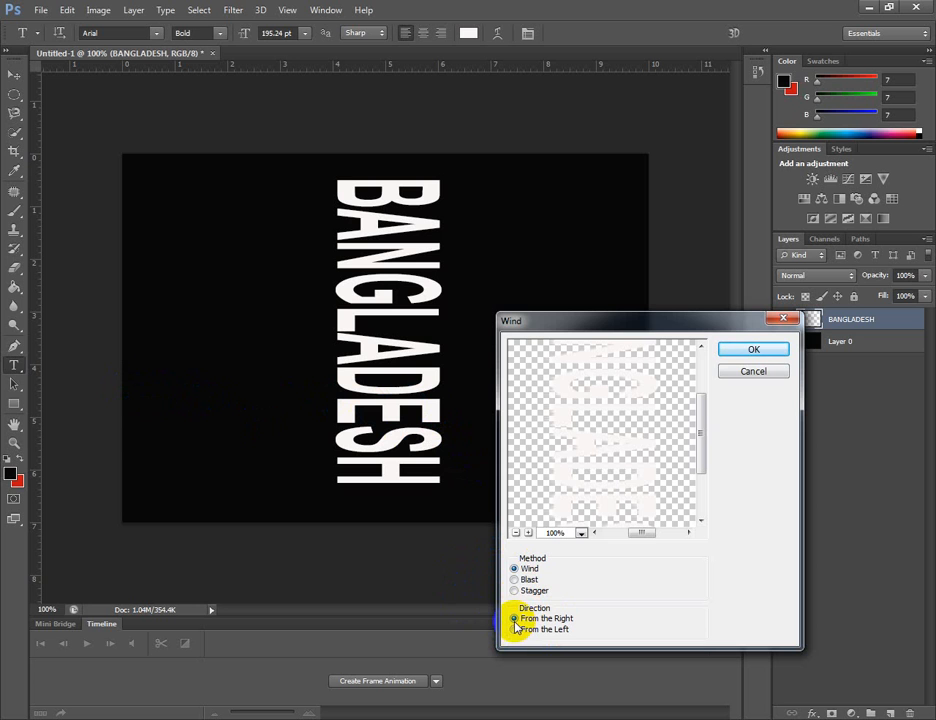
{"action": "left_click", "coordinate": [737, 352]}
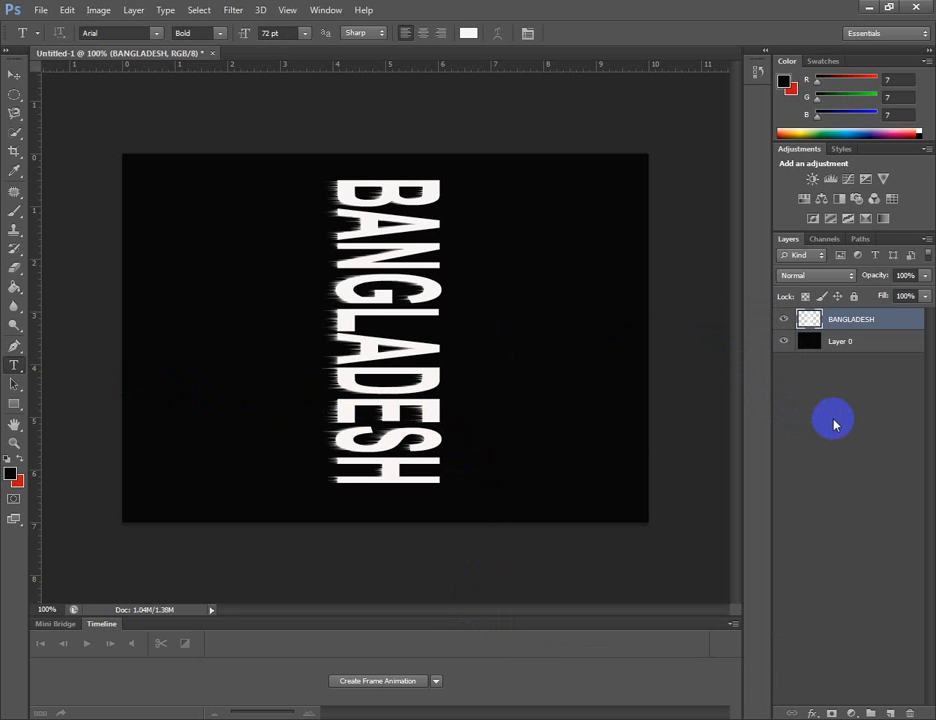
Reapply the Wind filter repeatedly until the streaks extend about 3 inches beyond the letters
{"action": "key", "text": "ctrl+f"}
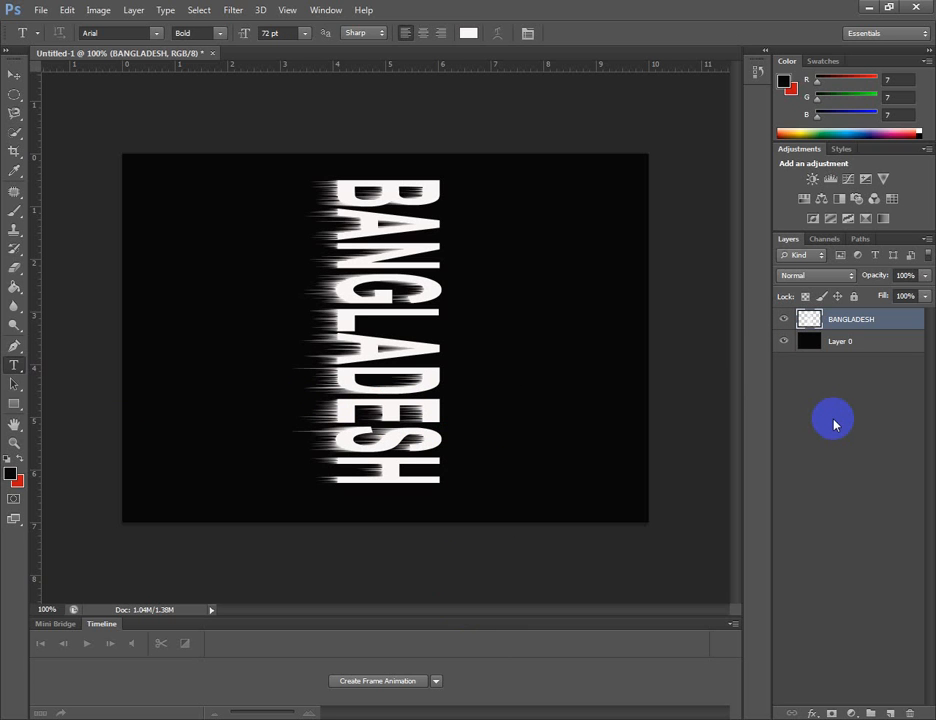
{"action": "key", "text": "ctrl+f"}
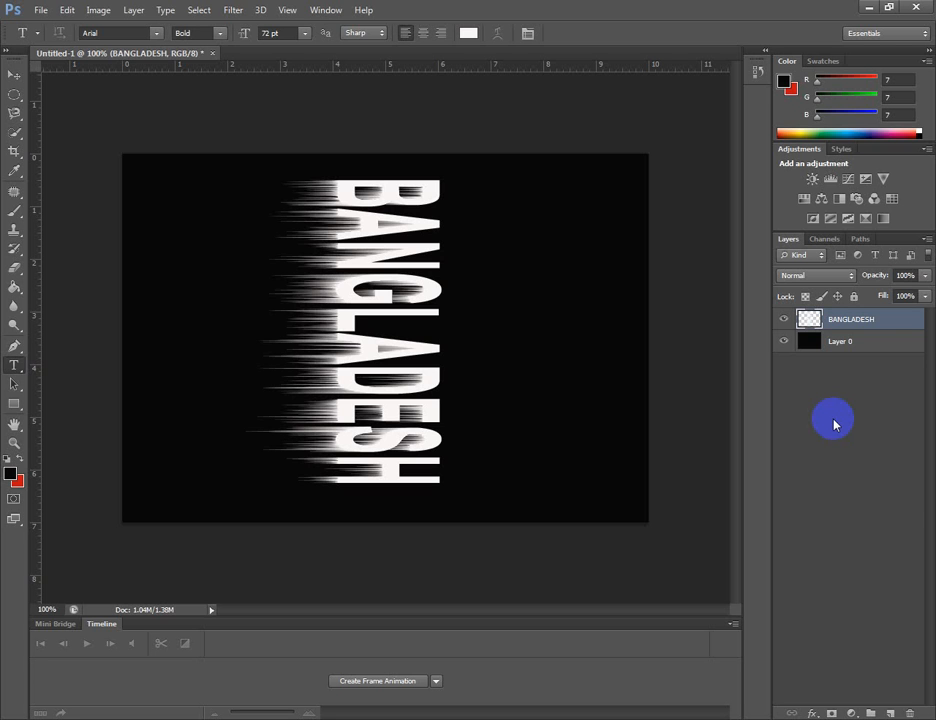
{"action": "key", "text": "ctrl+f"}
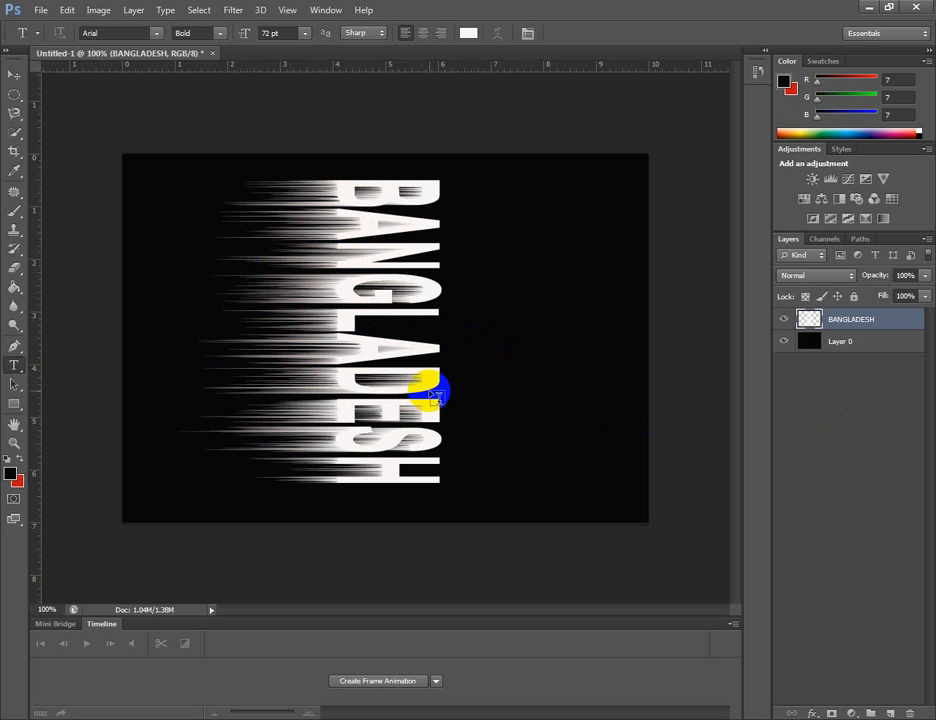
Rotate the streaked BANGLADESH layer 90° counterclockwise and move it slightly right and down, closer to the canvas centre
{"action": "left_click", "coordinate": [67, 10]}
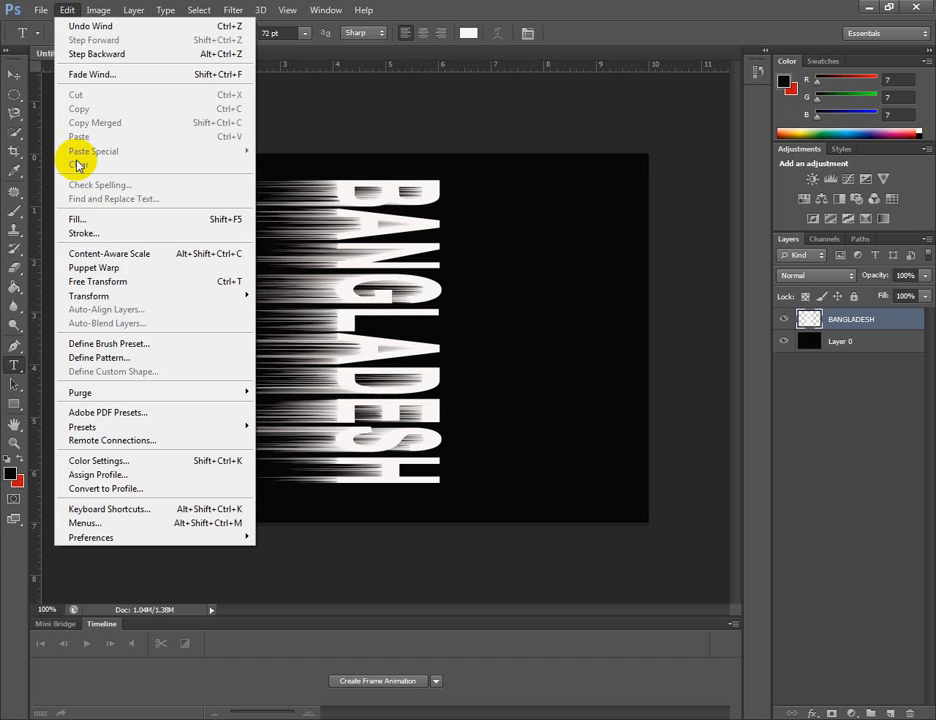
{"action": "mouse_move", "coordinate": [97, 298]}
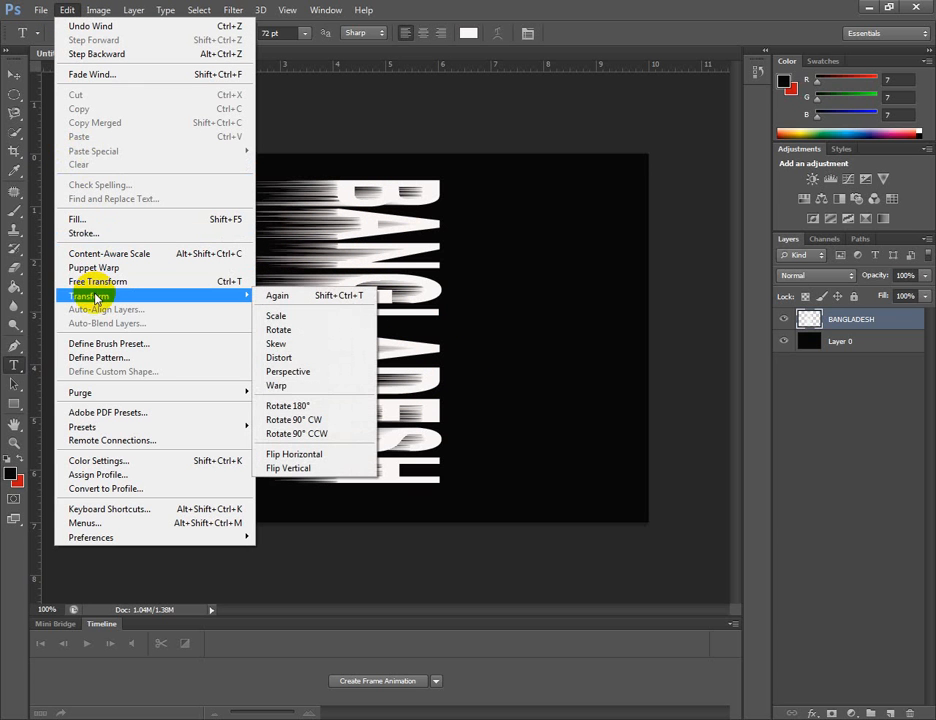
{"action": "left_click", "coordinate": [316, 436]}
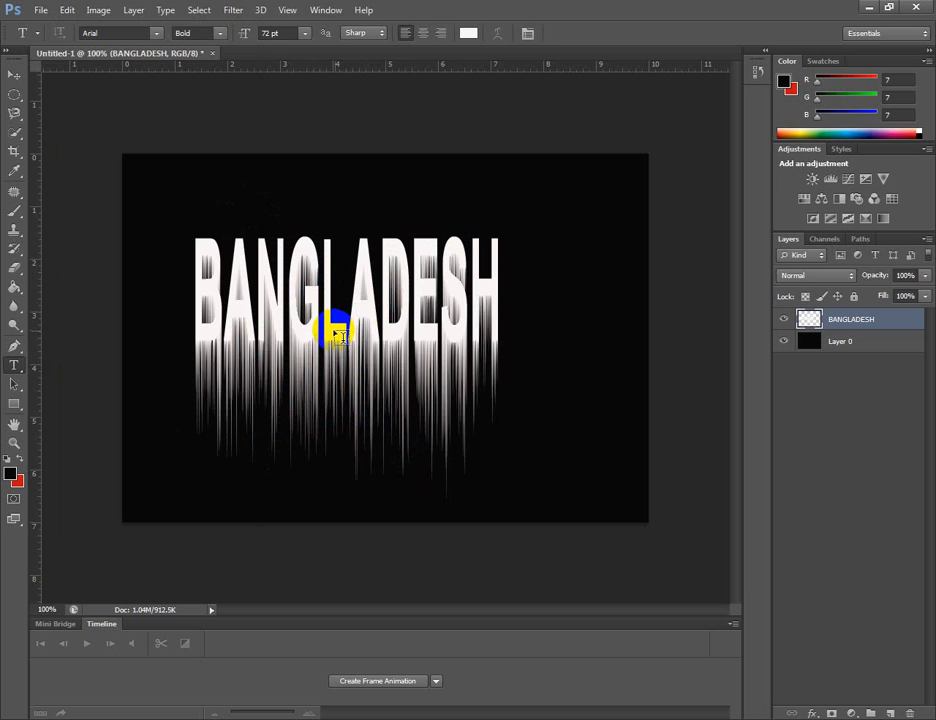
{"action": "left_click_drag", "start_coordinate": [336, 328], "coordinate": [359, 349]}
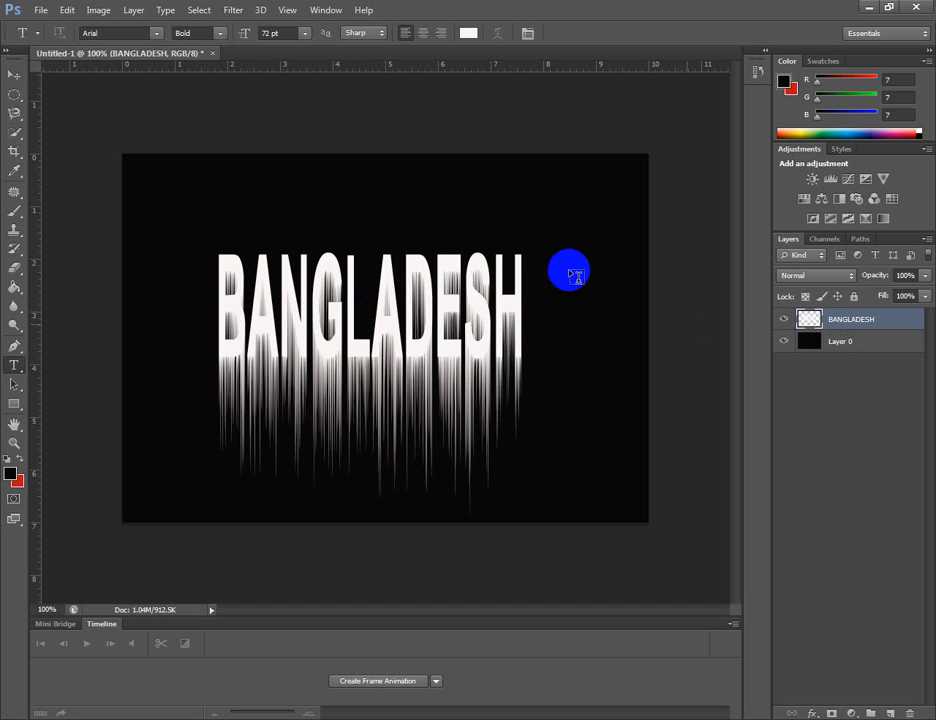
Apply the Ripple distortion to the BANGLADESH layer with an amount of 95% and Medium size
{"action": "left_click", "coordinate": [233, 11]}
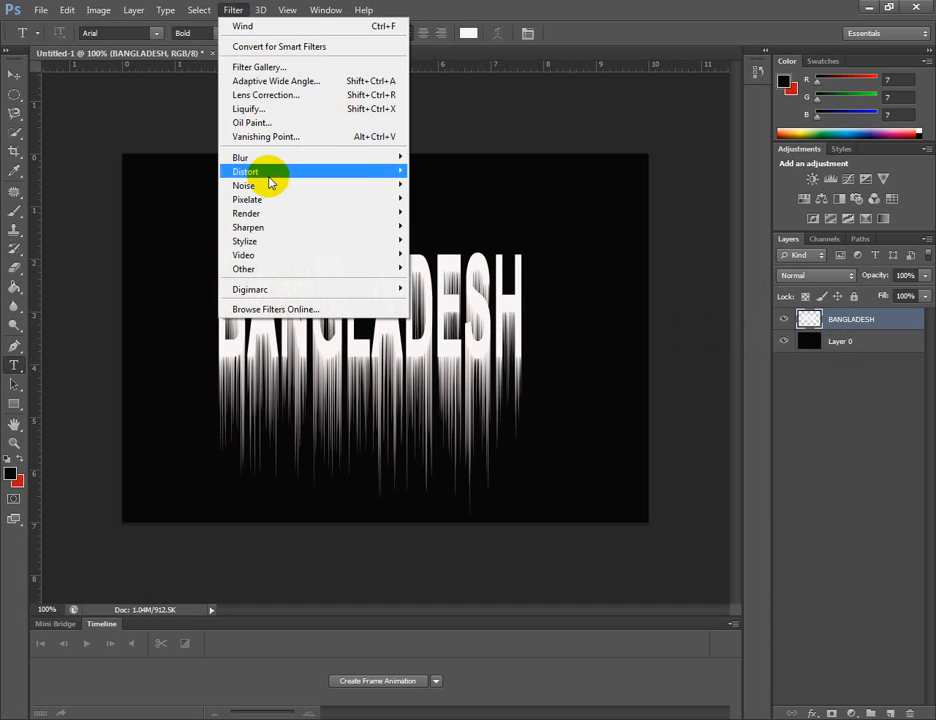
{"action": "mouse_move", "coordinate": [262, 176]}
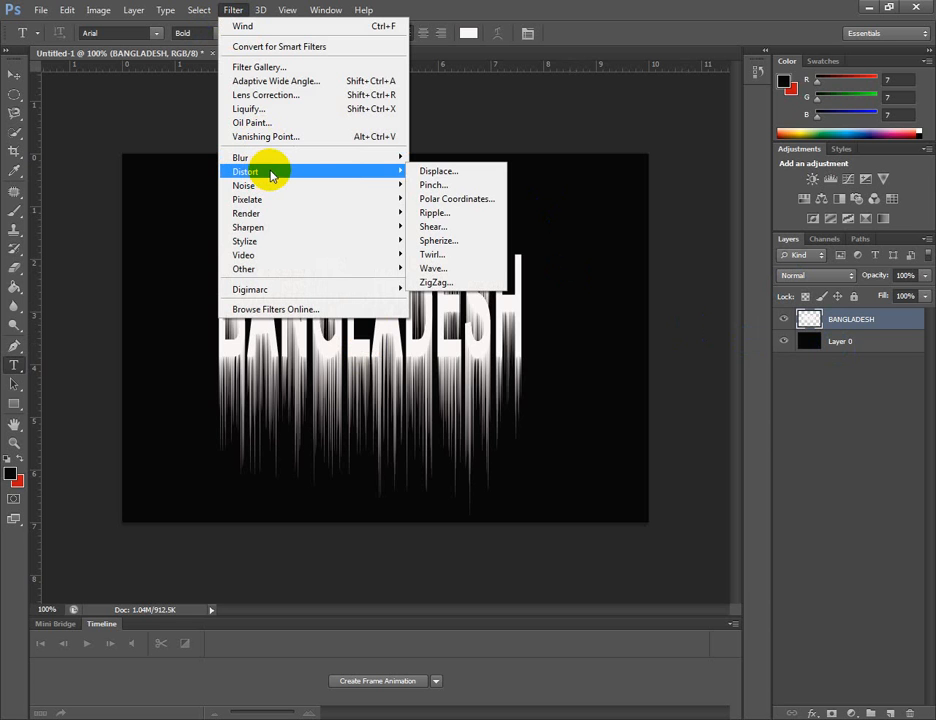
{"action": "left_click", "coordinate": [452, 215]}
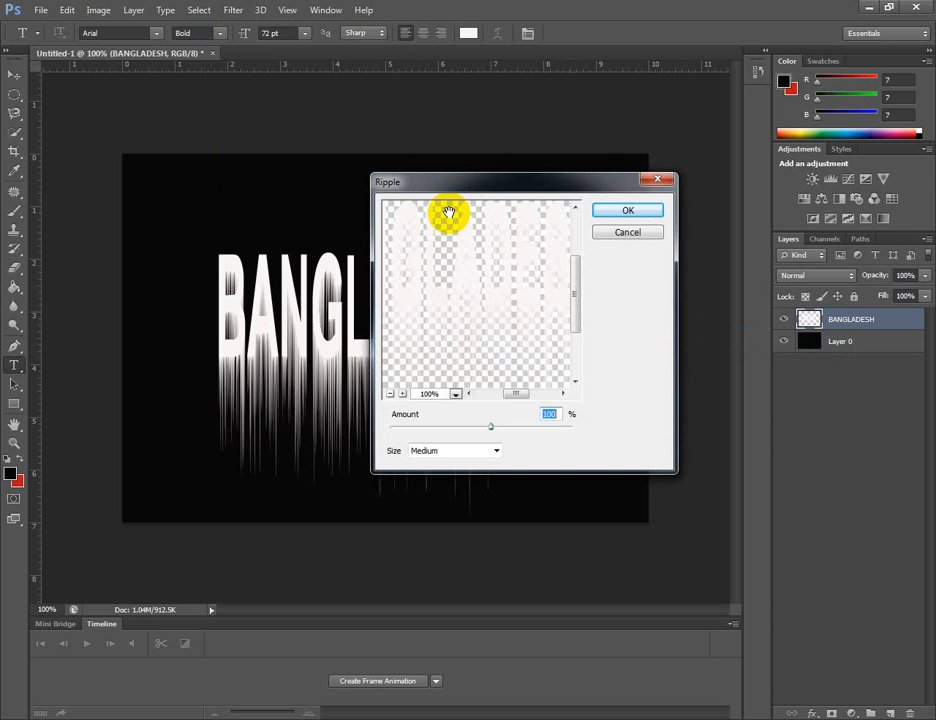
{"action": "mouse_move", "coordinate": [493, 429]}
{"action": "left_mouse_down"}
{"action": "mouse_move", "coordinate": [516, 433]}
{"action": "mouse_move", "coordinate": [497, 445]}
{"action": "mouse_move", "coordinate": [481, 438]}
{"action": "left_mouse_up"}
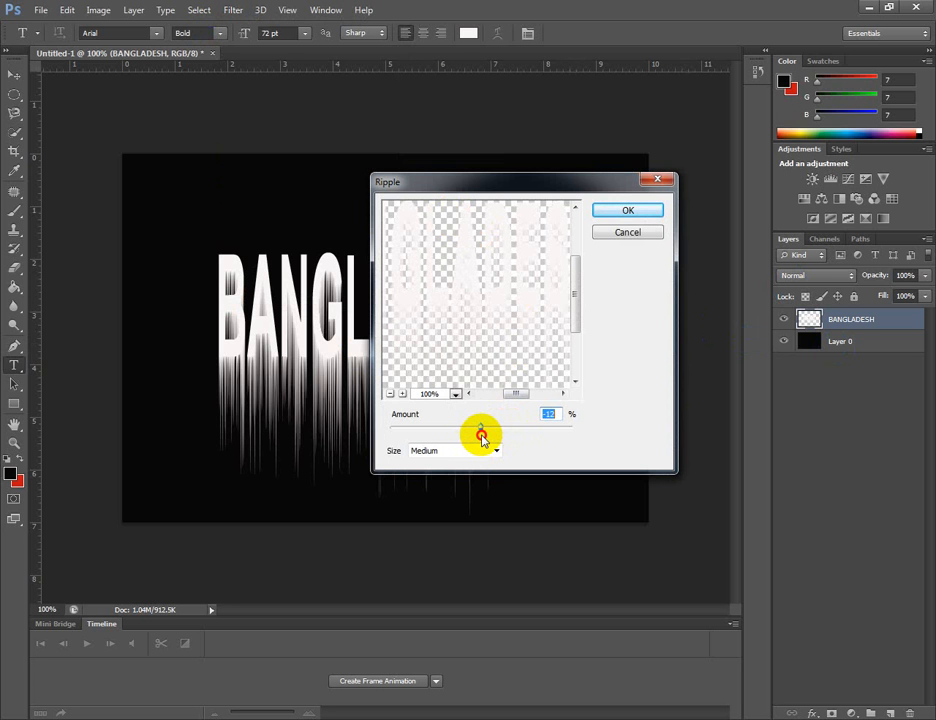
{"action": "mouse_move", "coordinate": [481, 438]}
{"action": "left_mouse_down"}
{"action": "mouse_move", "coordinate": [499, 430]}
{"action": "mouse_move", "coordinate": [491, 430]}
{"action": "left_mouse_up"}
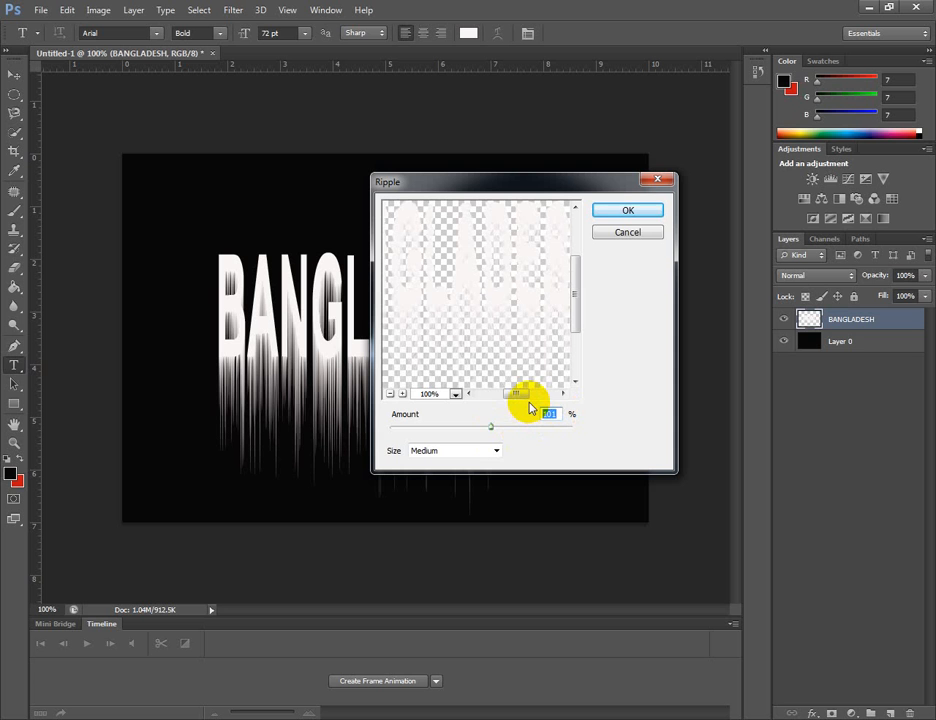
{"action": "type", "text": "95"}
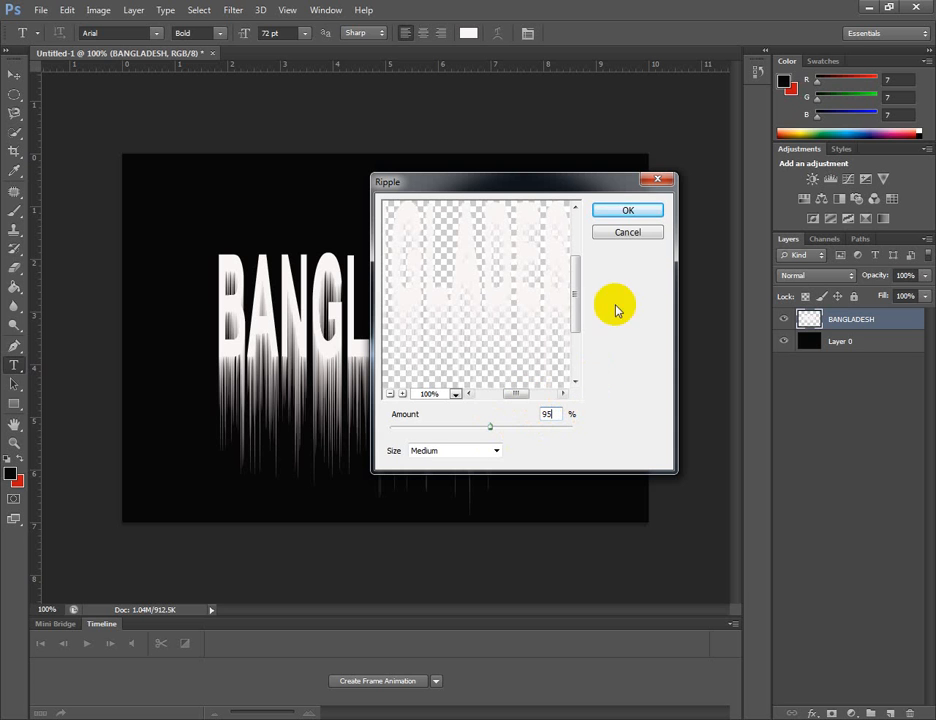
{"action": "left_click", "coordinate": [612, 212]}
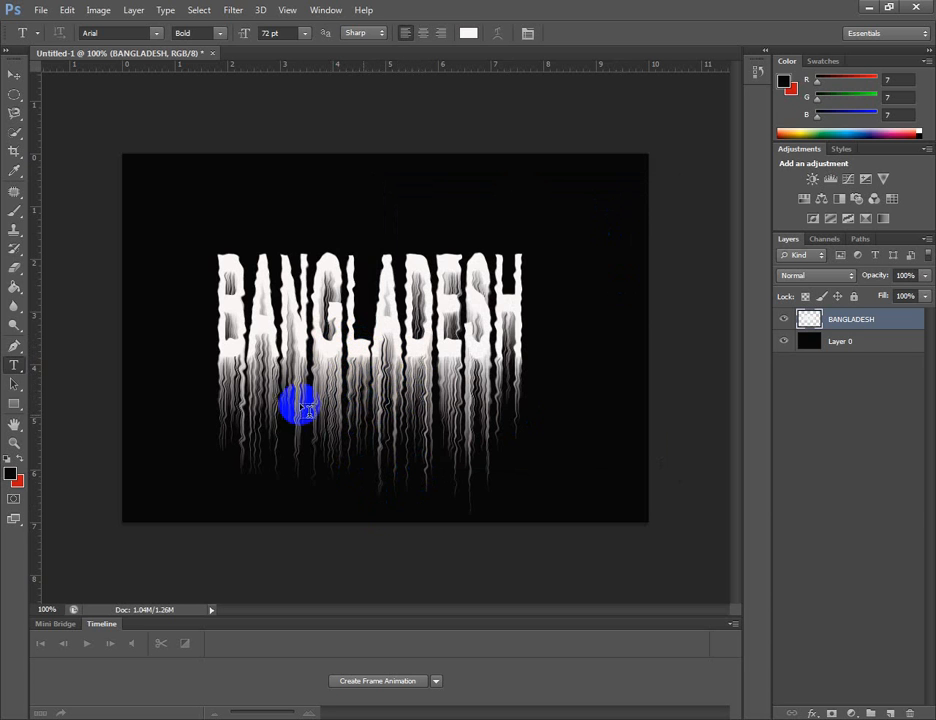
{"action": "left_click", "coordinate": [336, 374]}
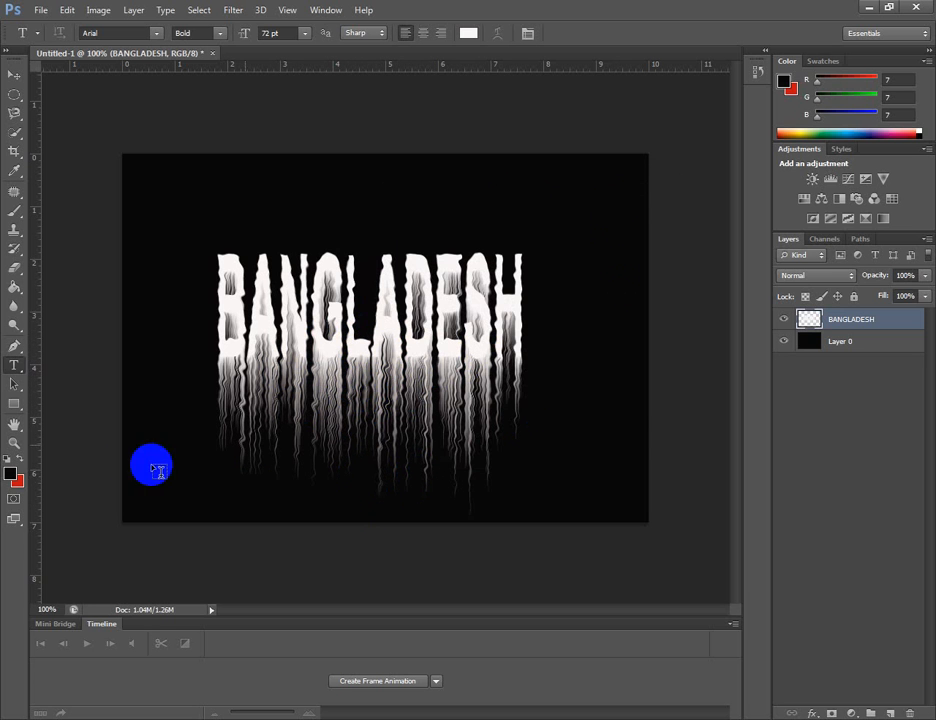
Set the background color to bright red, f30909
{"action": "left_click", "coordinate": [18, 482]}
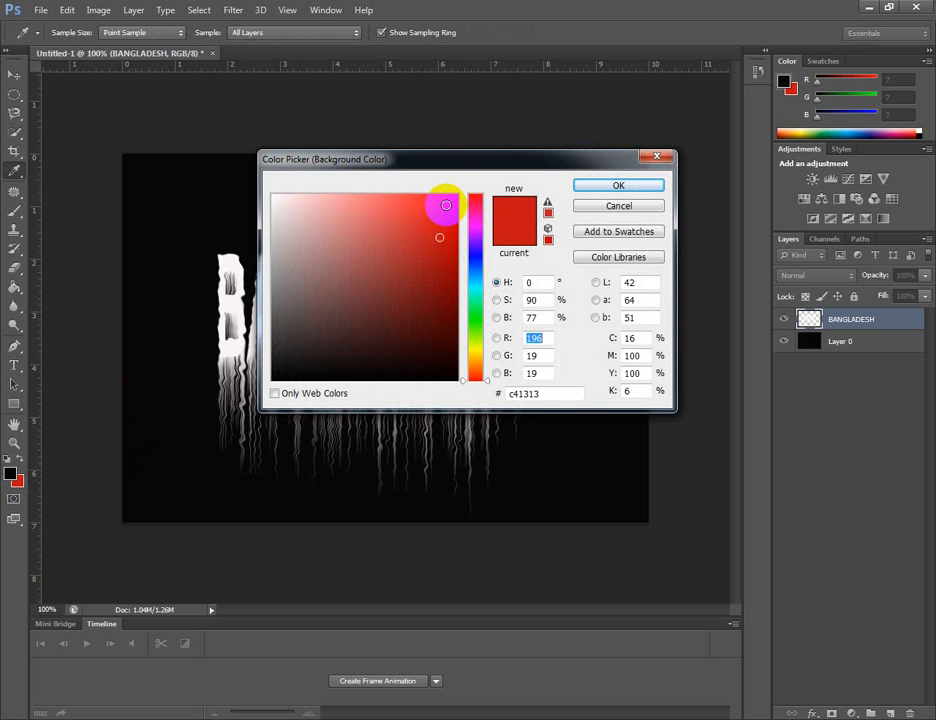
{"action": "left_click", "coordinate": [451, 203]}
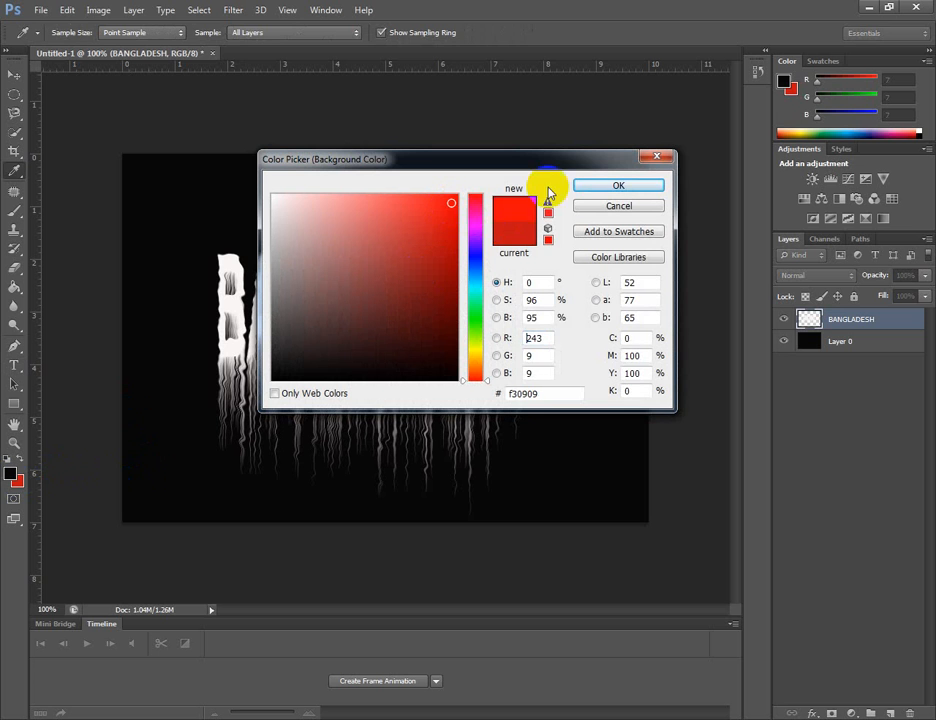
{"action": "left_click", "coordinate": [578, 188]}
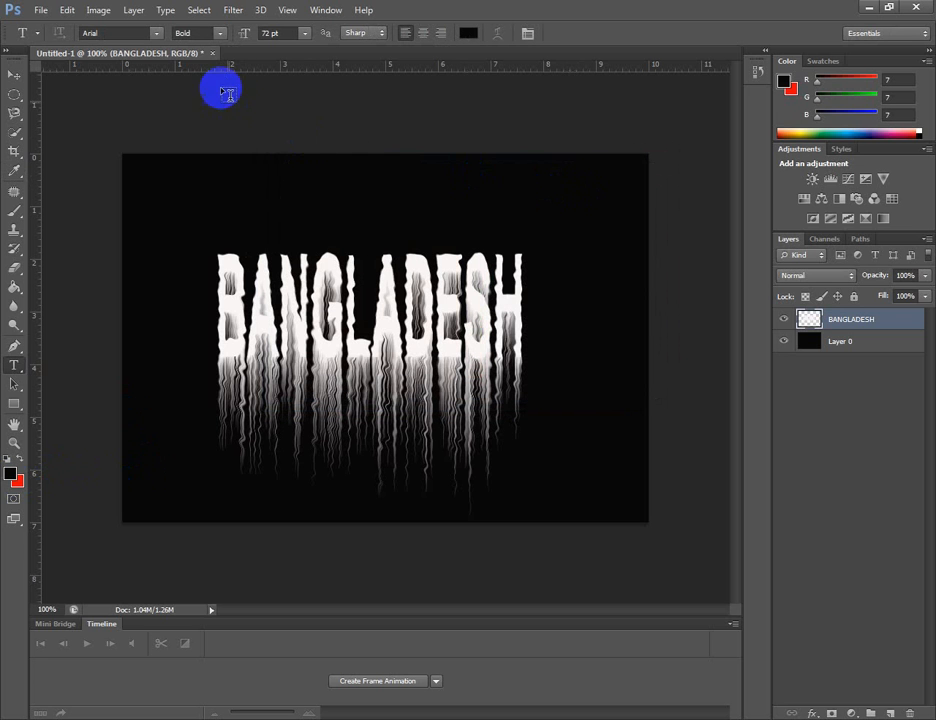
Apply the Stamp filter from the Filter Gallery to the BANGLADESH layer with Light/Dark Balance 25 and Smoothness 5
{"action": "left_click", "coordinate": [237, 19]}
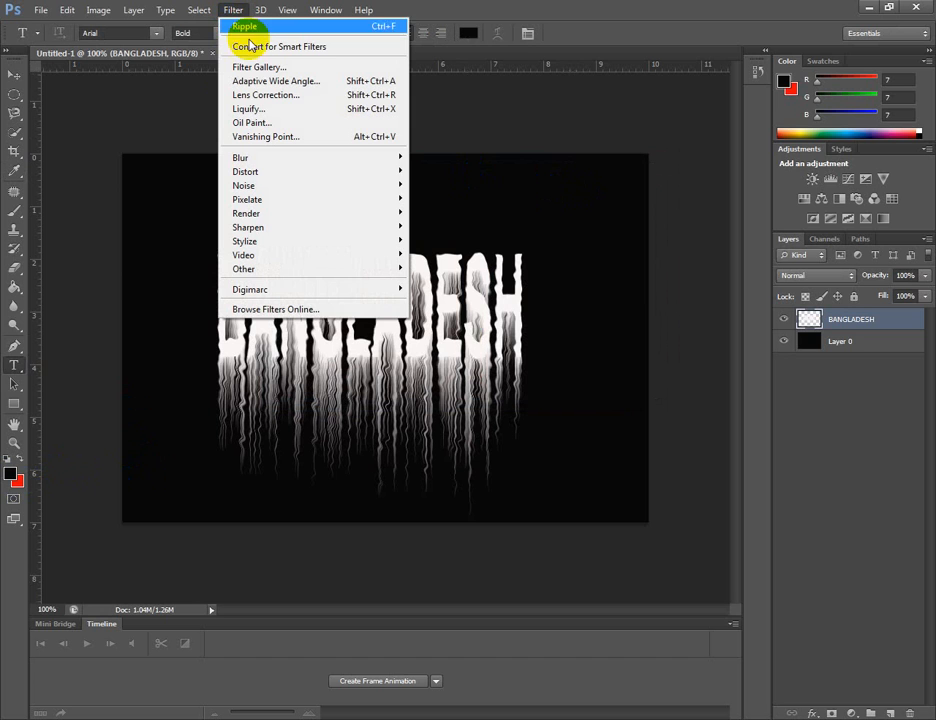
{"action": "left_click", "coordinate": [255, 64]}
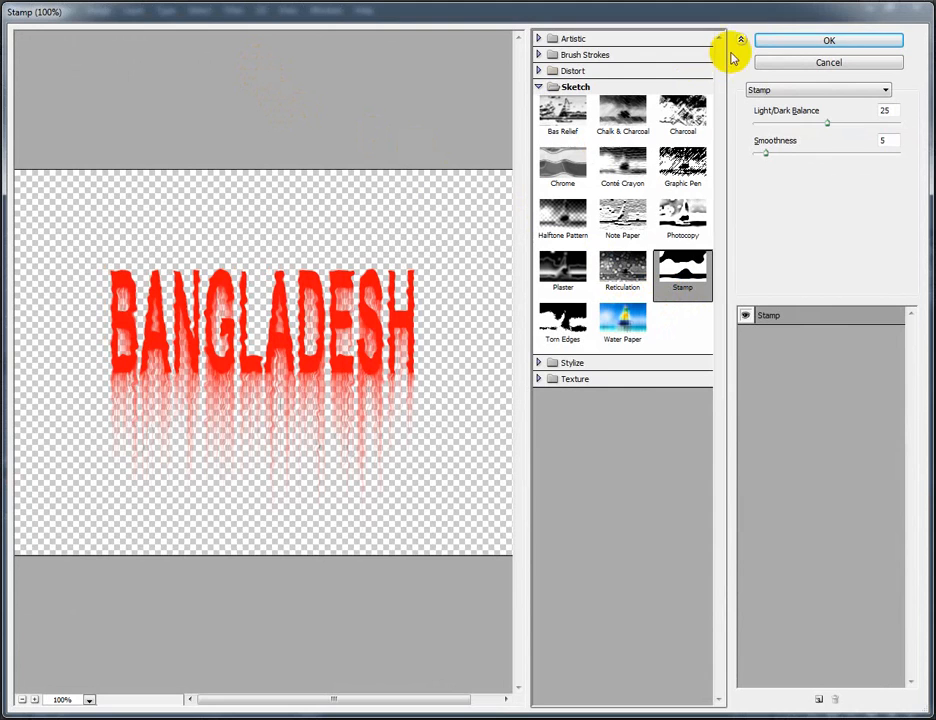
{"action": "left_click", "coordinate": [769, 41]}
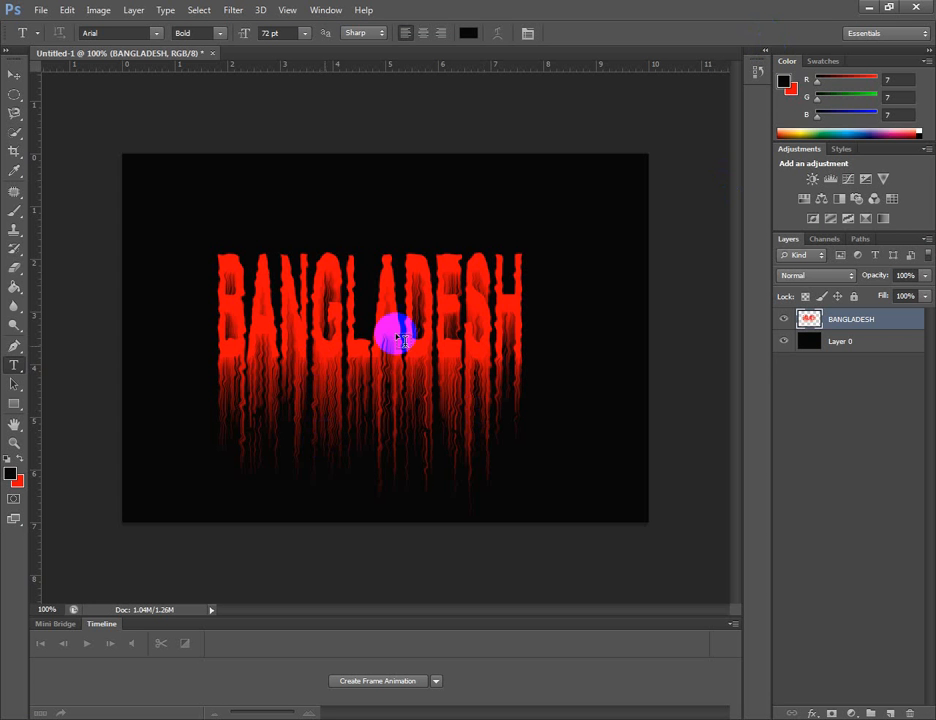